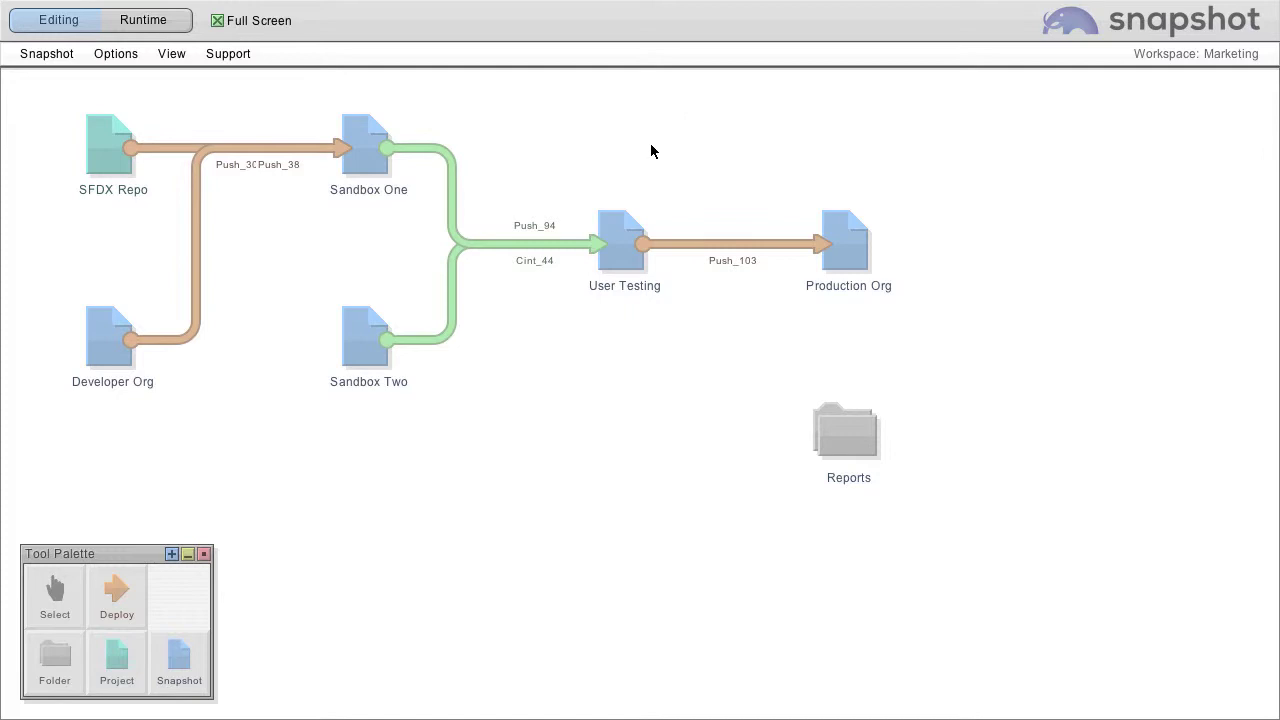
- Open the profiles of the User Testing snapshot and examine the object permissions across the profiles and objects
{"action": "right_click", "coordinate": [612, 238]}
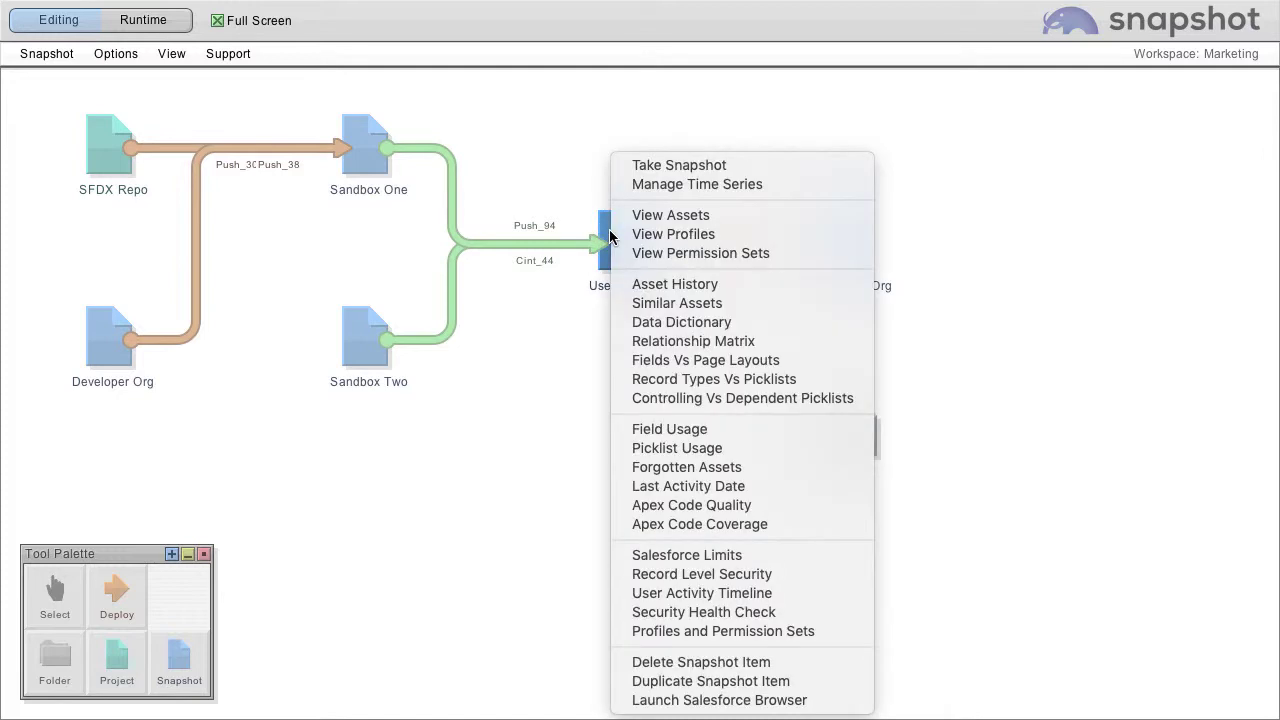
{"action": "left_click", "coordinate": [697, 234]}
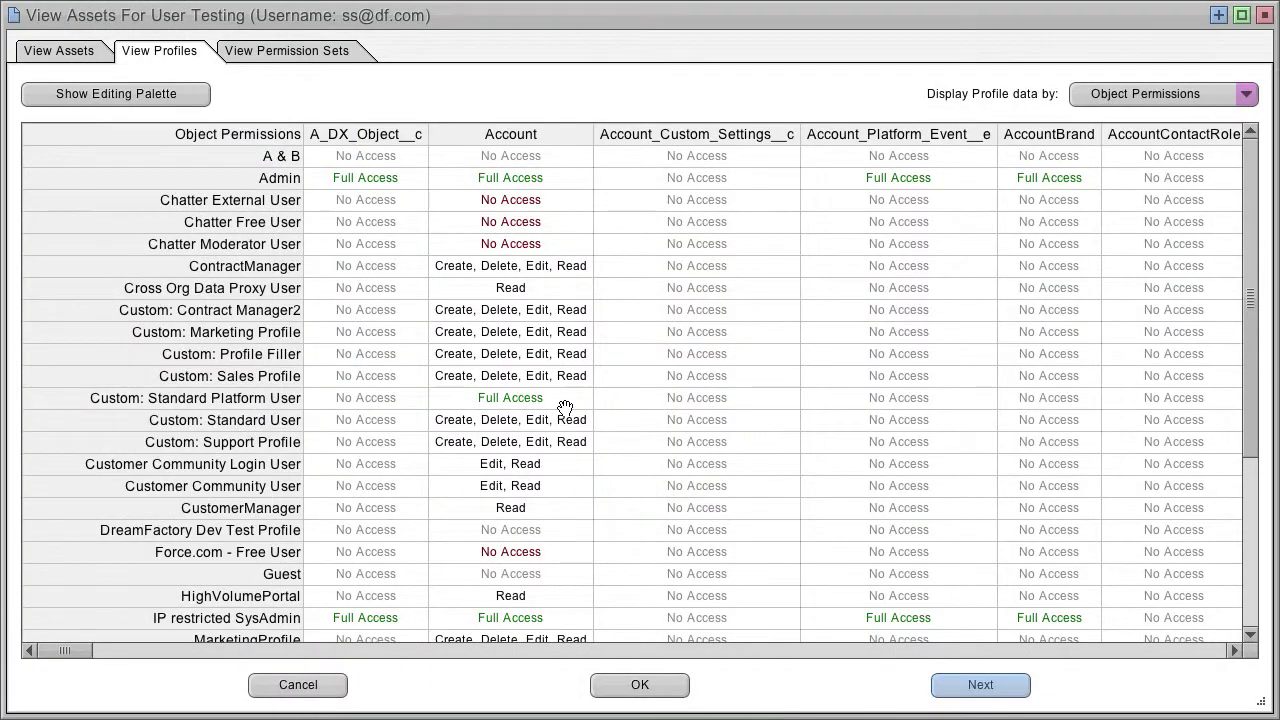
{"action": "scroll", "coordinate": [905, 458], "scroll_direction": "down", "scroll_amount": 6}
{"action": "scroll", "coordinate": [905, 458], "scroll_direction": "right", "scroll_amount": 5}
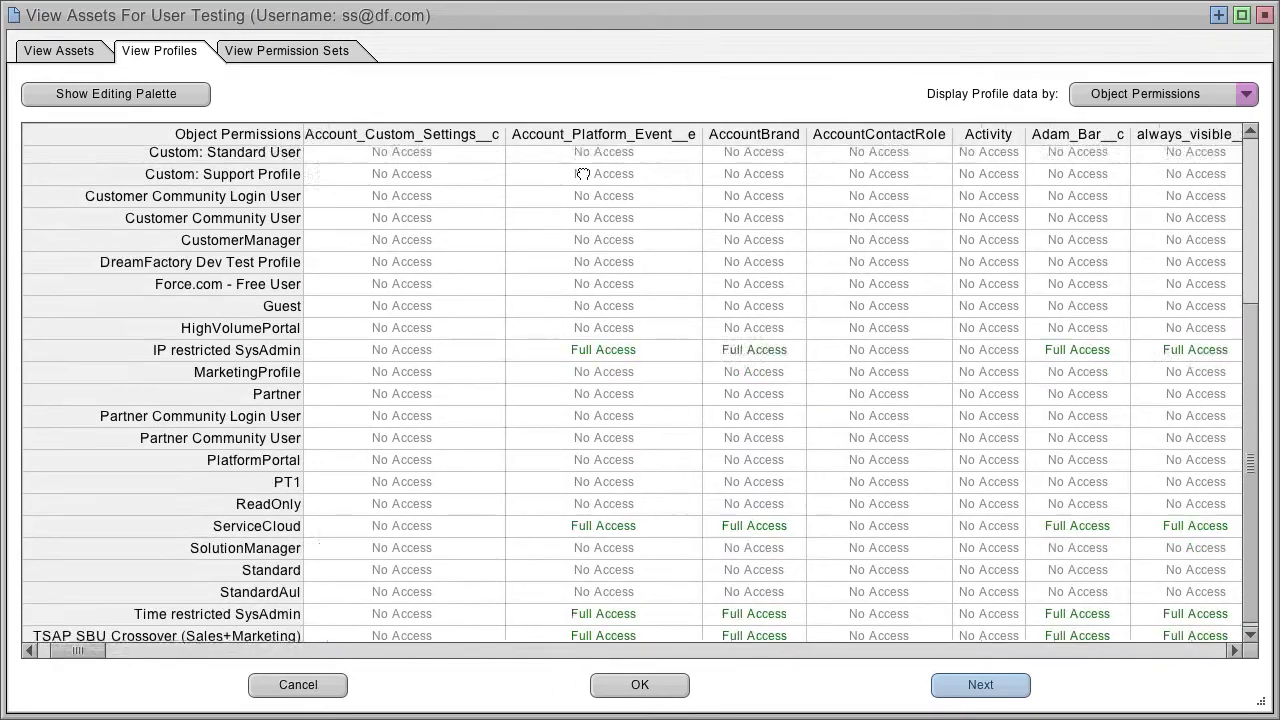
{"action": "scroll", "coordinate": [751, 428], "scroll_direction": "up", "scroll_amount": 5}
{"action": "scroll", "coordinate": [751, 428], "scroll_direction": "left", "scroll_amount": 4}
{"action": "scroll", "coordinate": [751, 428], "scroll_direction": "up", "scroll_amount": 3}
{"action": "scroll", "coordinate": [751, 428], "scroll_direction": "left", "scroll_amount": 2}
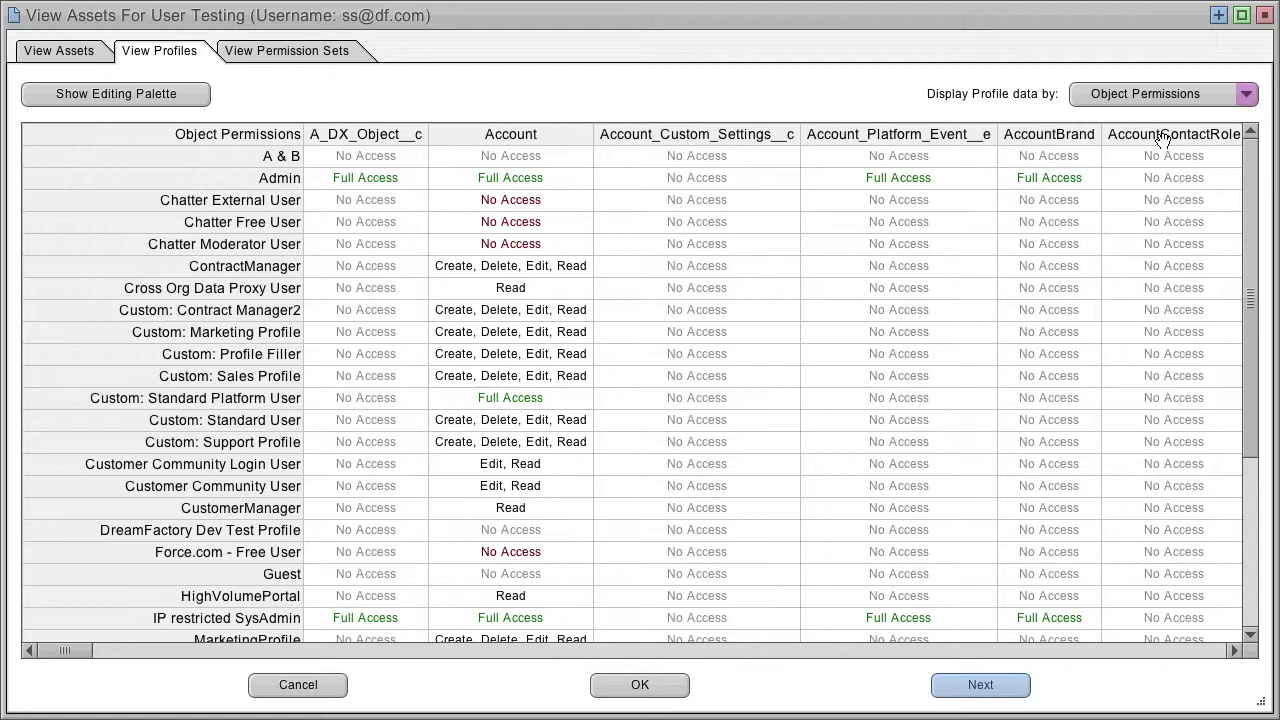
- Display the profile data by Apex Class Accesses, Apex Page Accesses and Application Visibility in turn
{"action": "left_click", "coordinate": [1205, 92]}
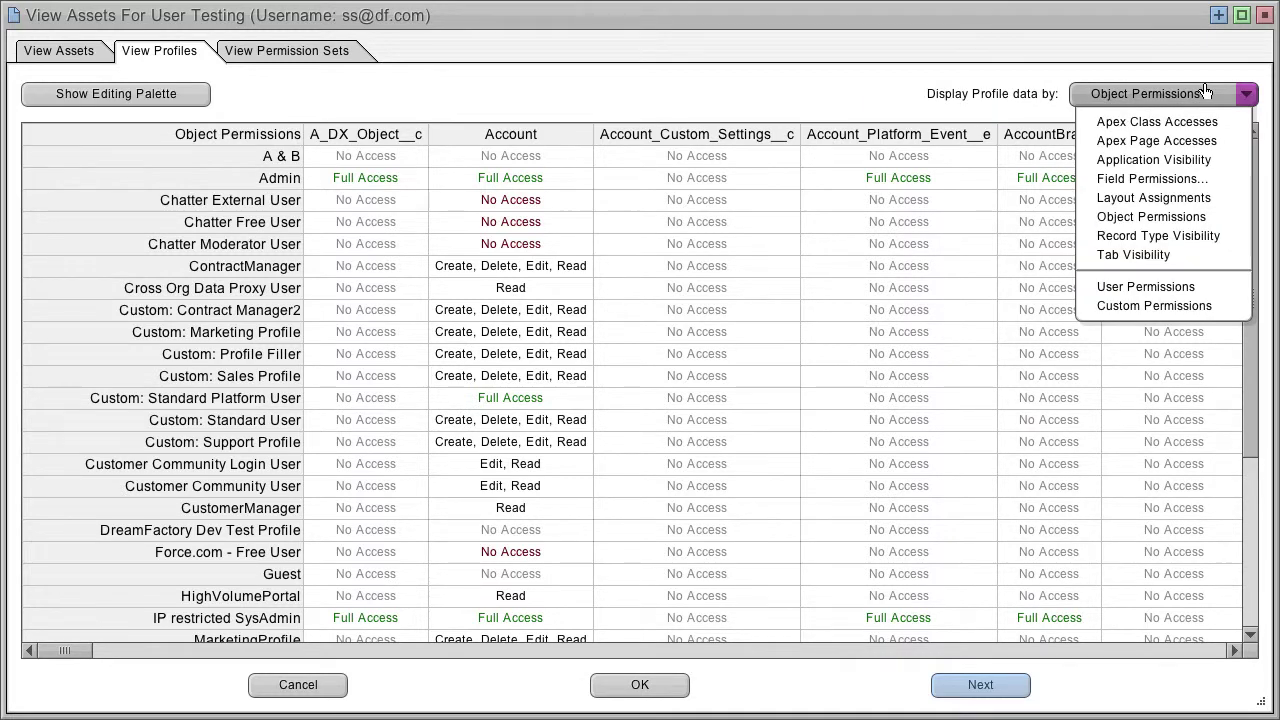
{"action": "left_click", "coordinate": [1193, 121]}
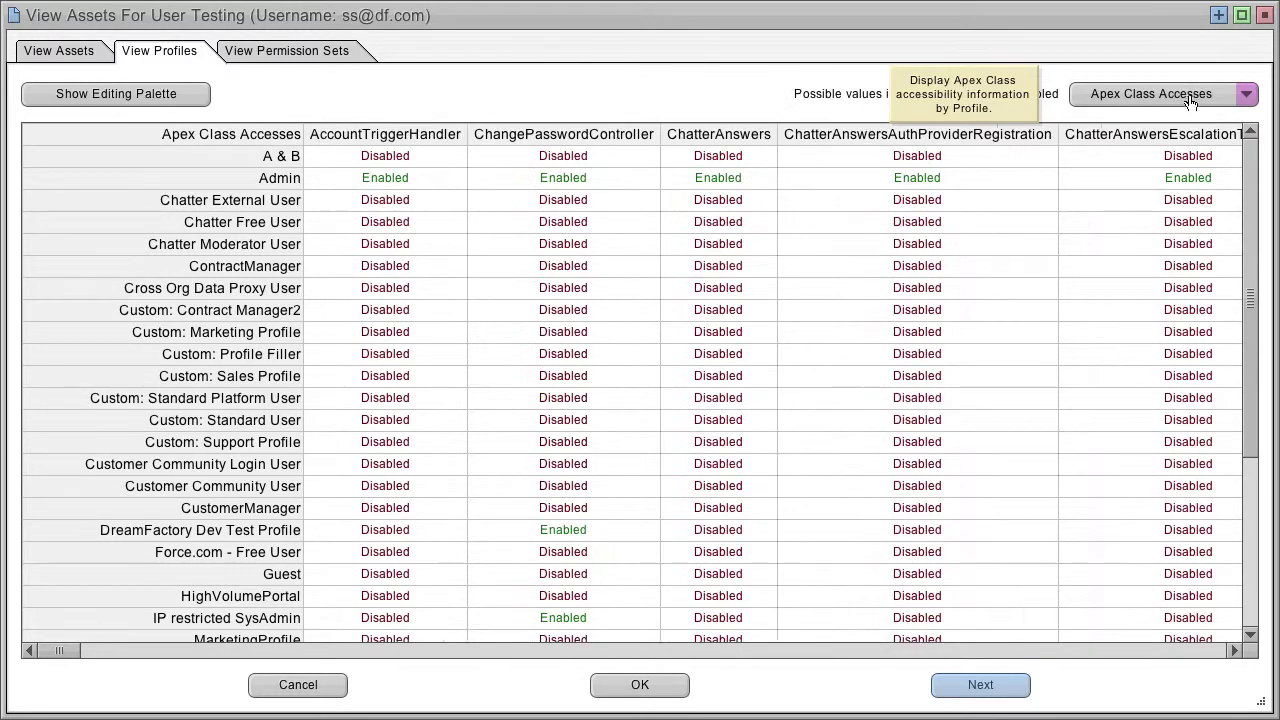
{"action": "left_click", "coordinate": [1190, 100]}
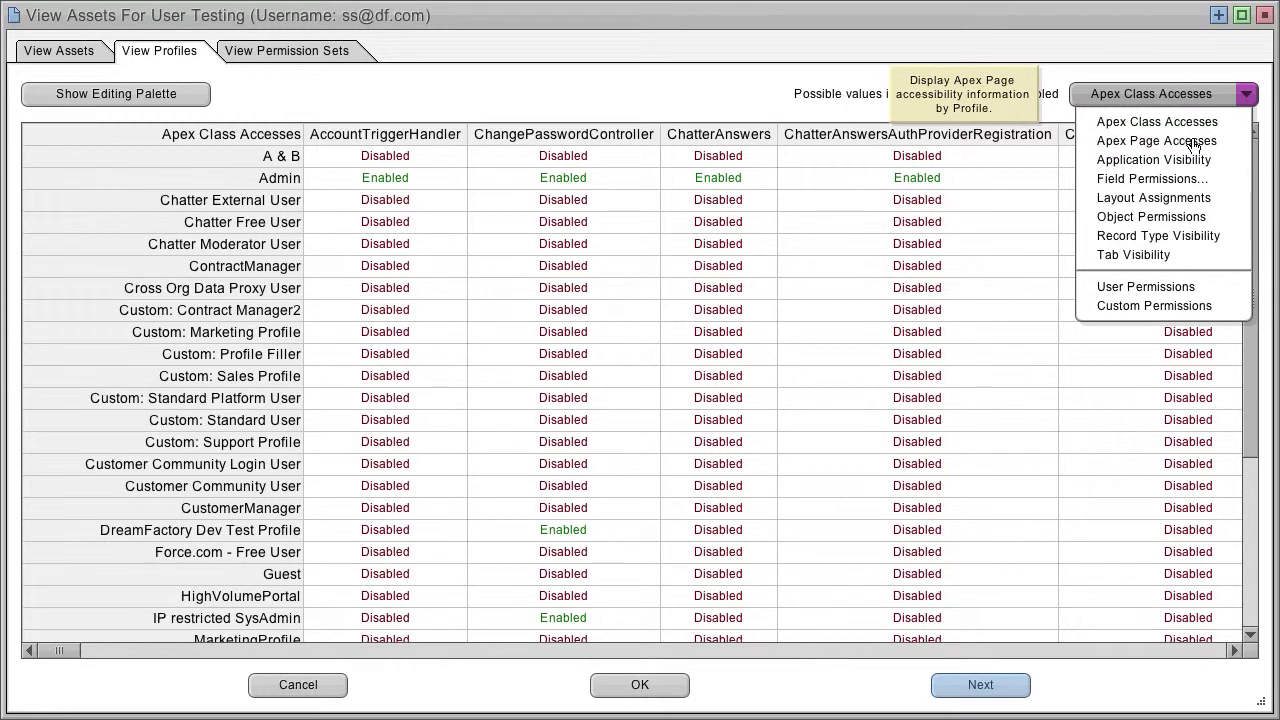
{"action": "left_click", "coordinate": [1193, 144]}
{"action": "left_click", "coordinate": [1178, 104]}
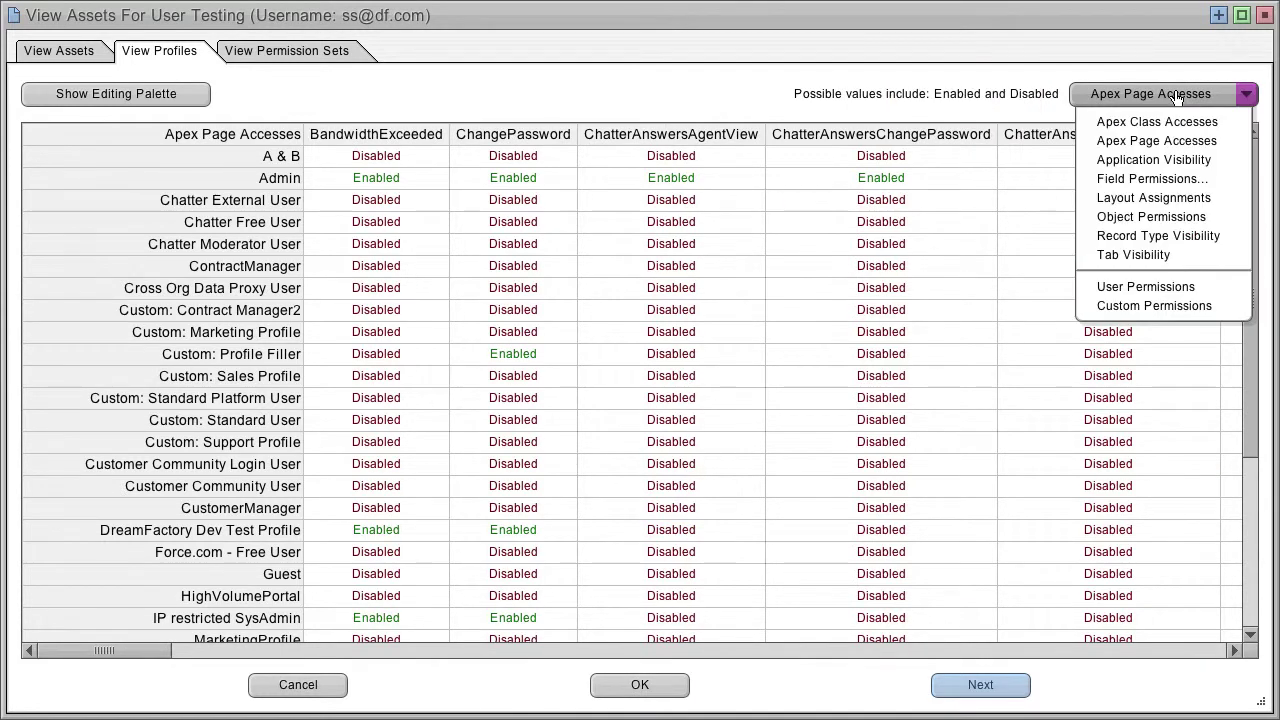
{"action": "left_click", "coordinate": [1183, 161]}
- Display the profile data by User Permissions and look over the table
{"action": "left_click", "coordinate": [1174, 100]}
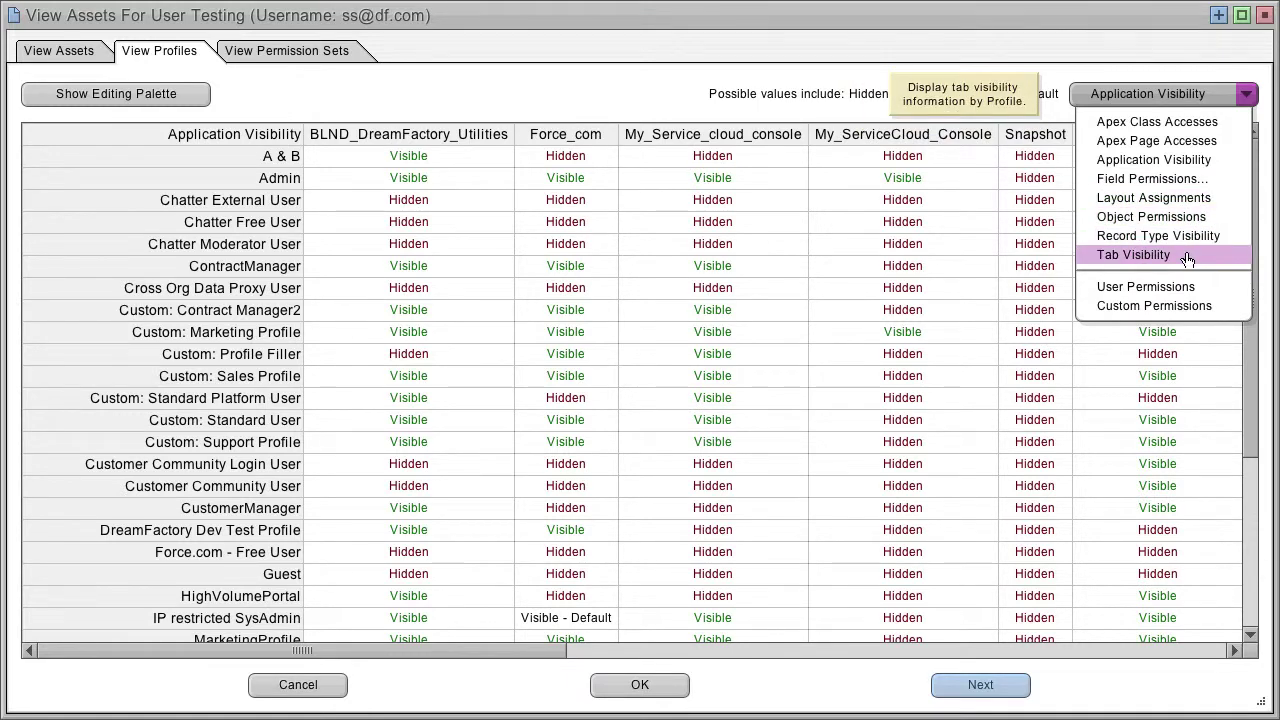
{"action": "left_click", "coordinate": [1183, 286]}
{"action": "scroll", "coordinate": [1023, 308], "scroll_direction": "down", "scroll_amount": 1}
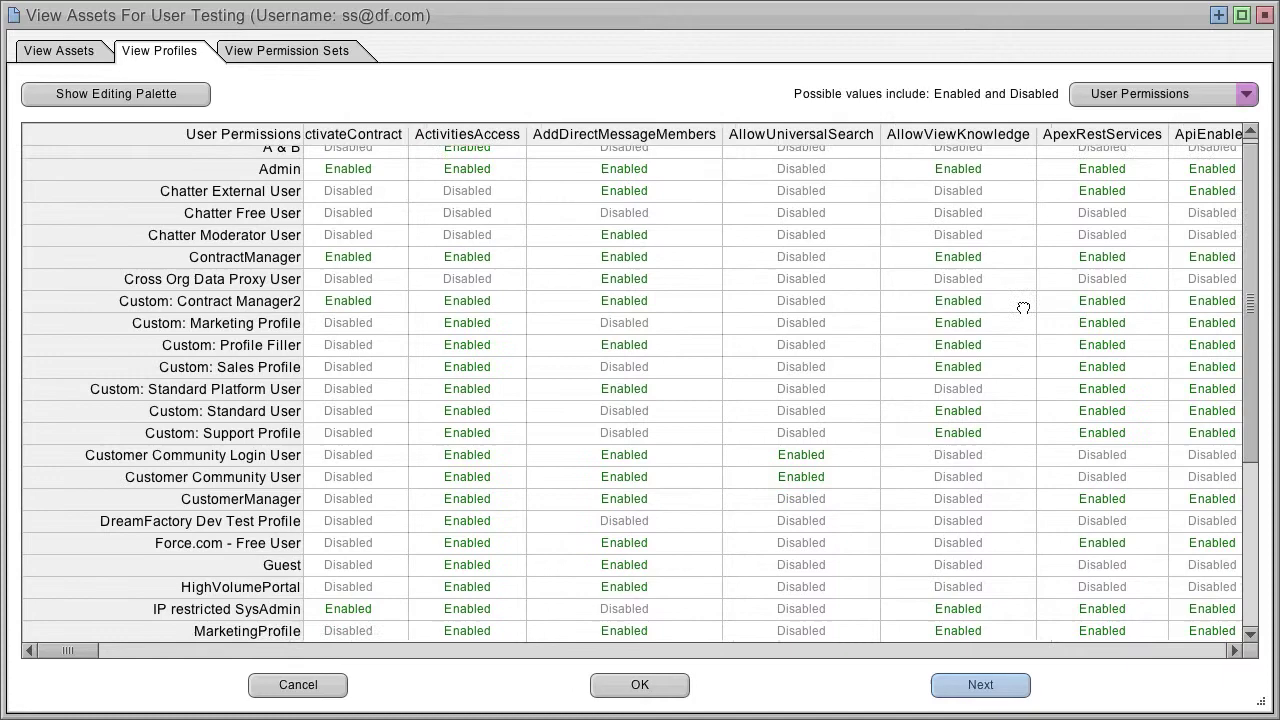
{"action": "left_click_drag", "start_coordinate": [1023, 308], "coordinate": [1115, 360]}
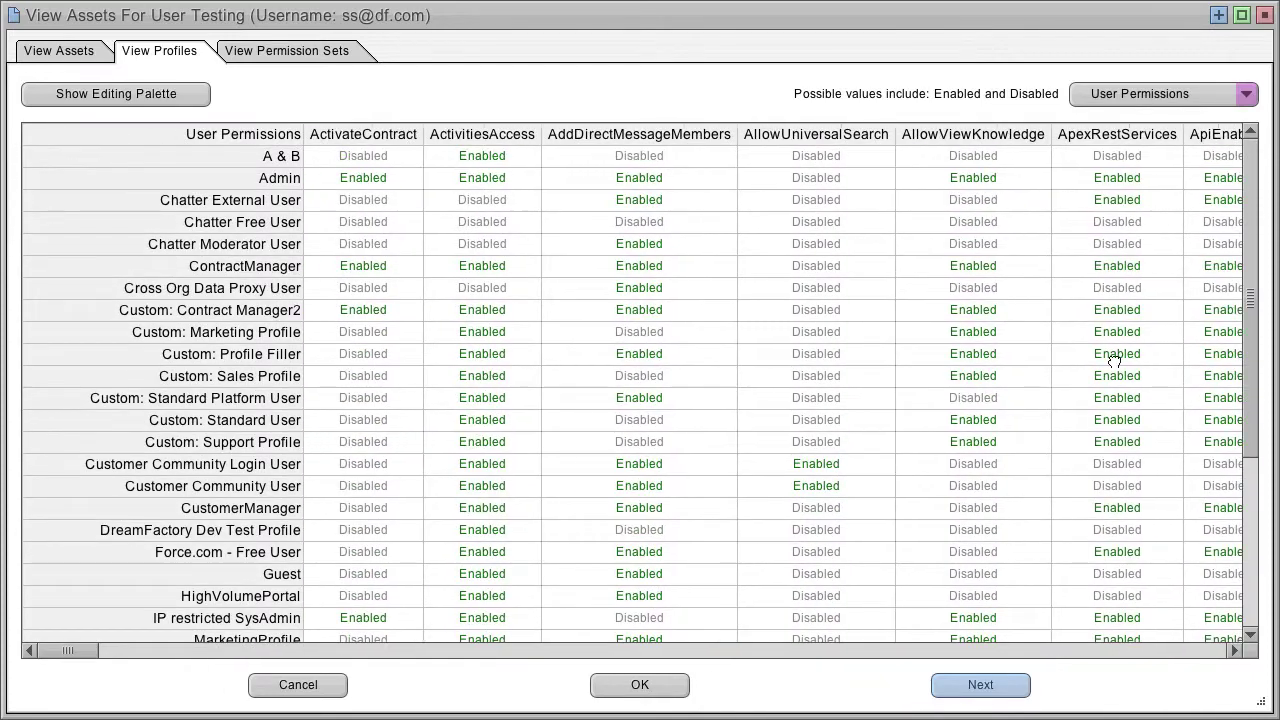
- View the permission sets of User Testing, and check the export formats available for the profiles table
{"action": "left_click", "coordinate": [278, 52]}
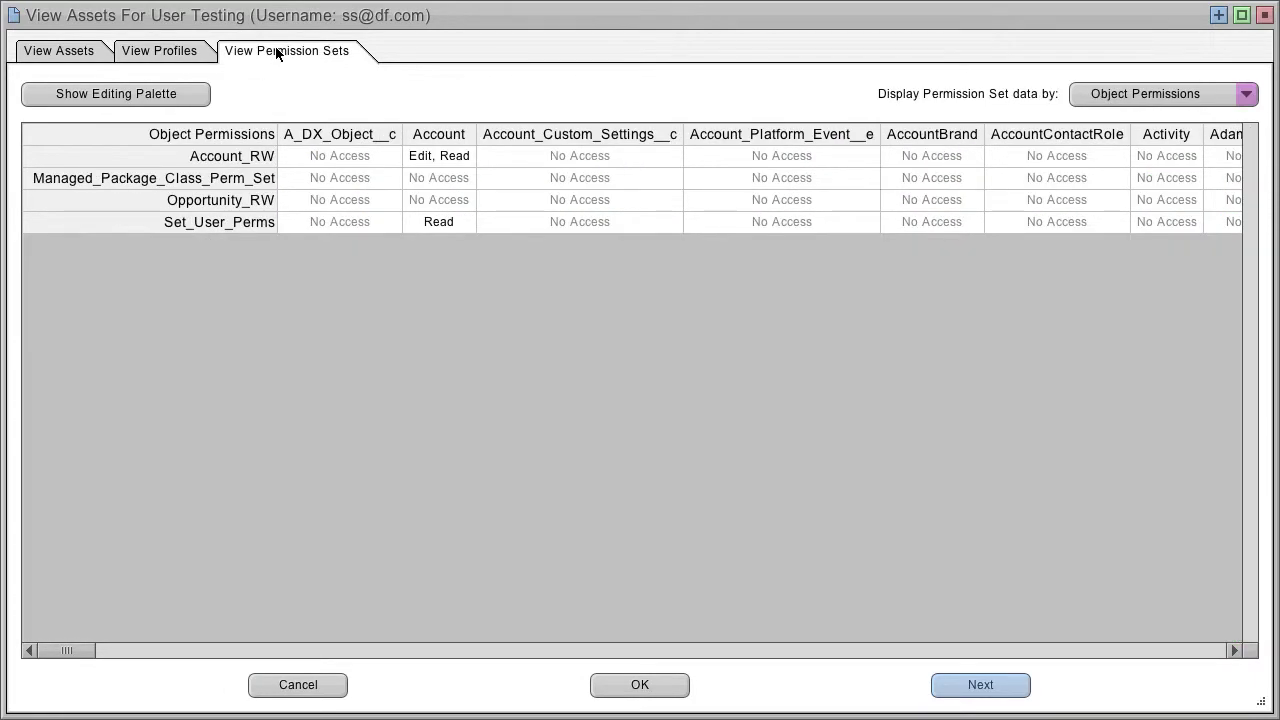
{"action": "left_click", "coordinate": [171, 52]}
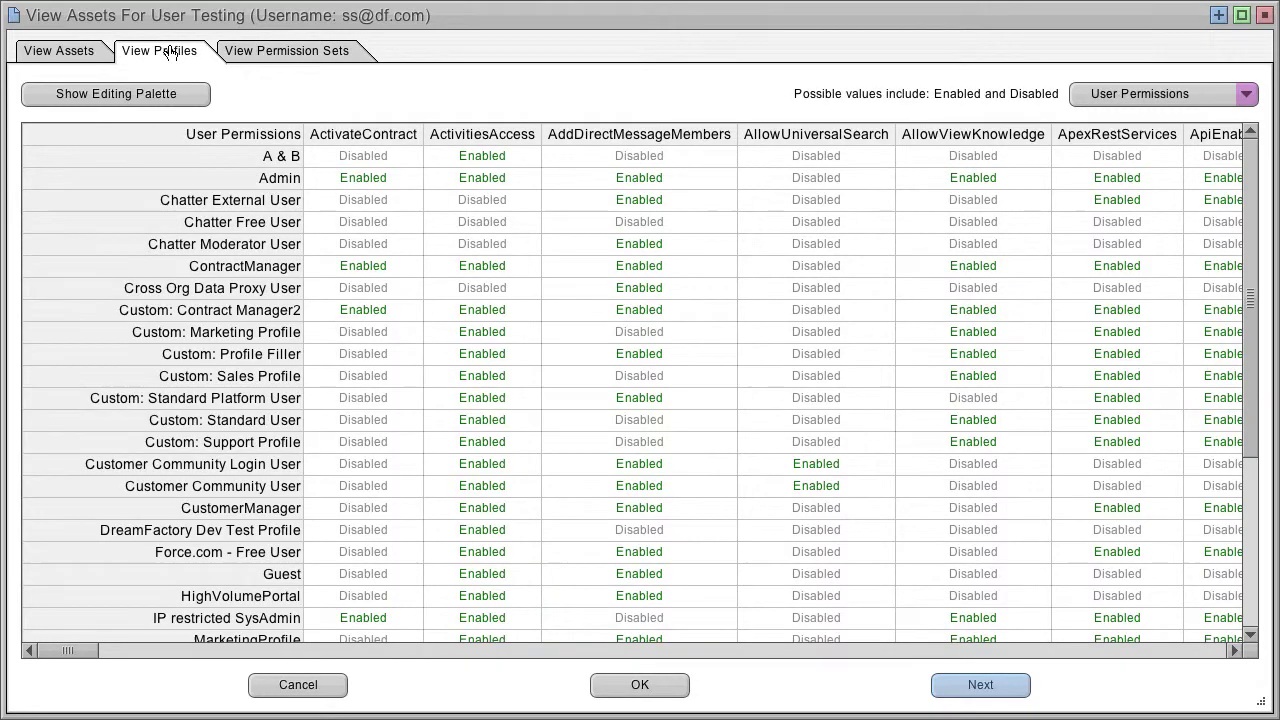
{"action": "right_click", "coordinate": [694, 223]}
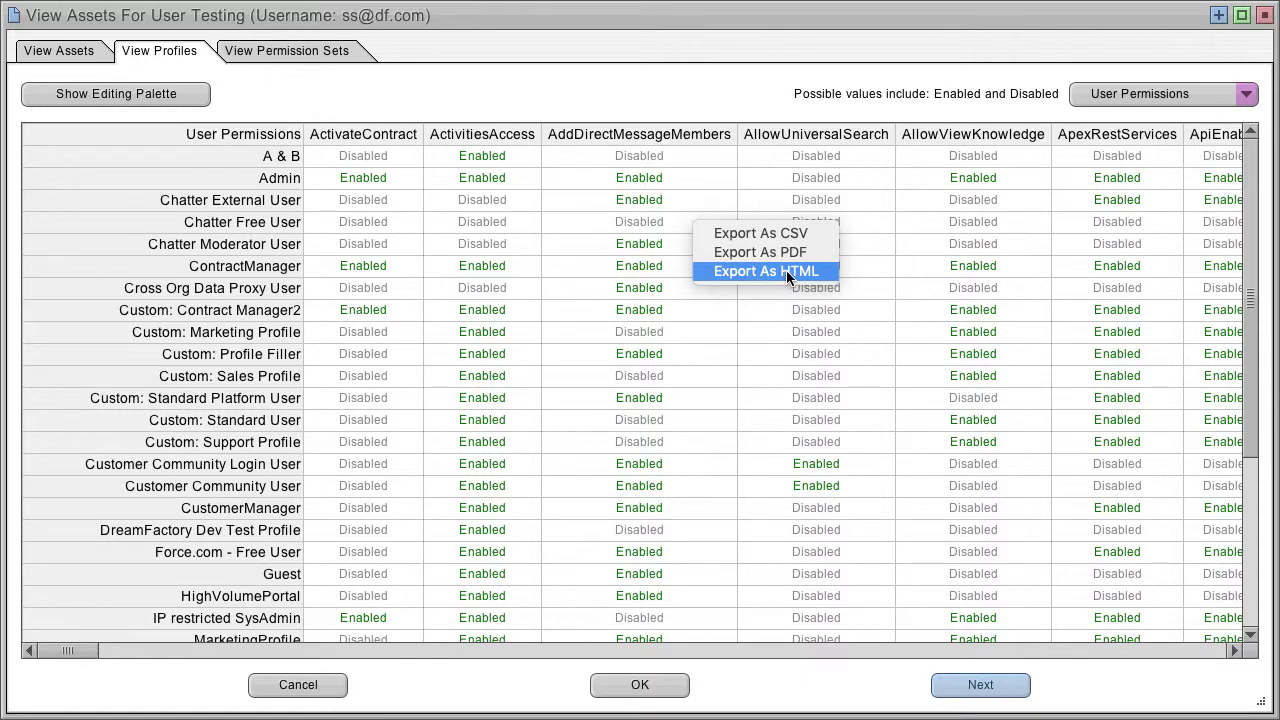
{"action": "left_click", "coordinate": [490, 80]}
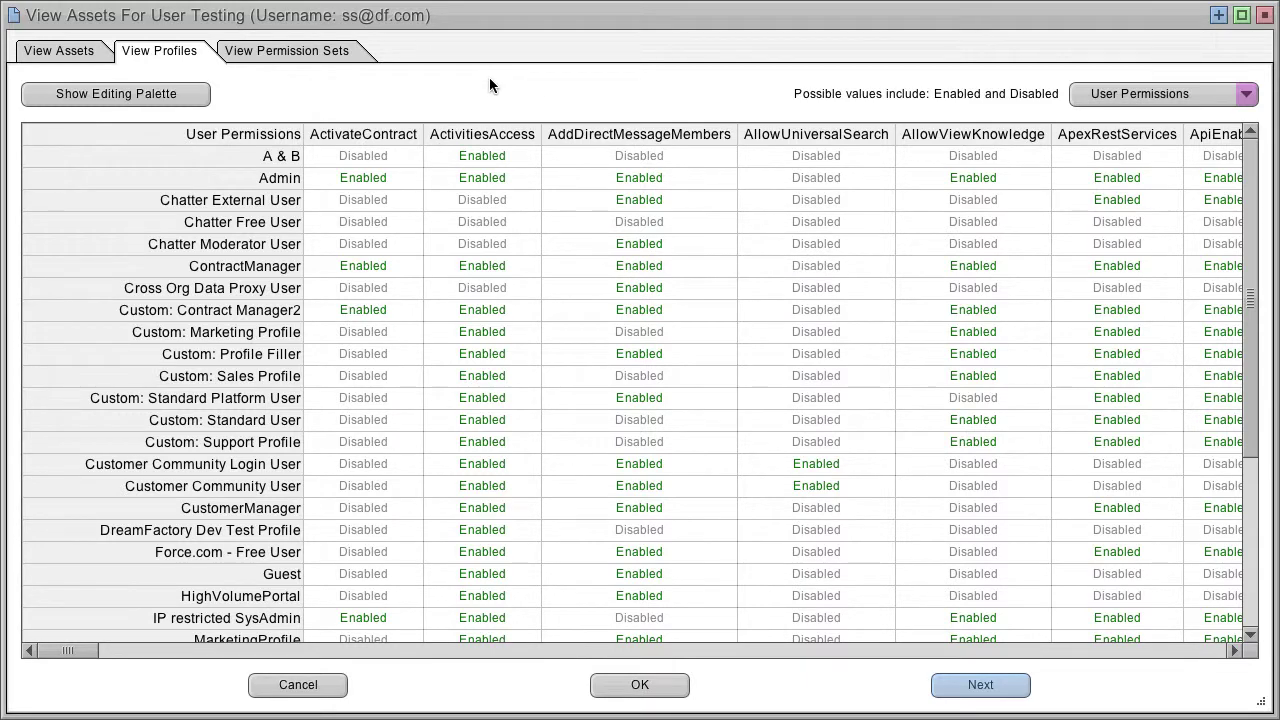
- Display the profile data by Object Permissions and show the profile editing palette over the table
{"action": "left_click", "coordinate": [1127, 96]}
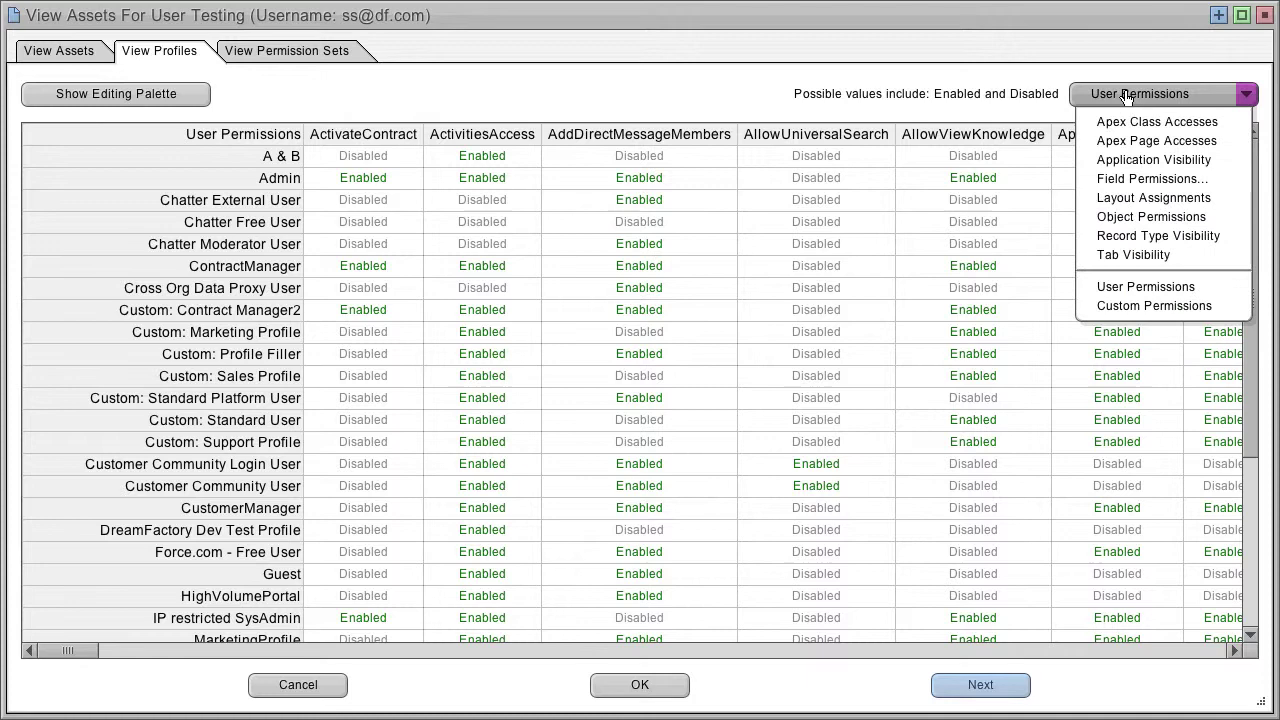
{"action": "left_click", "coordinate": [1145, 217]}
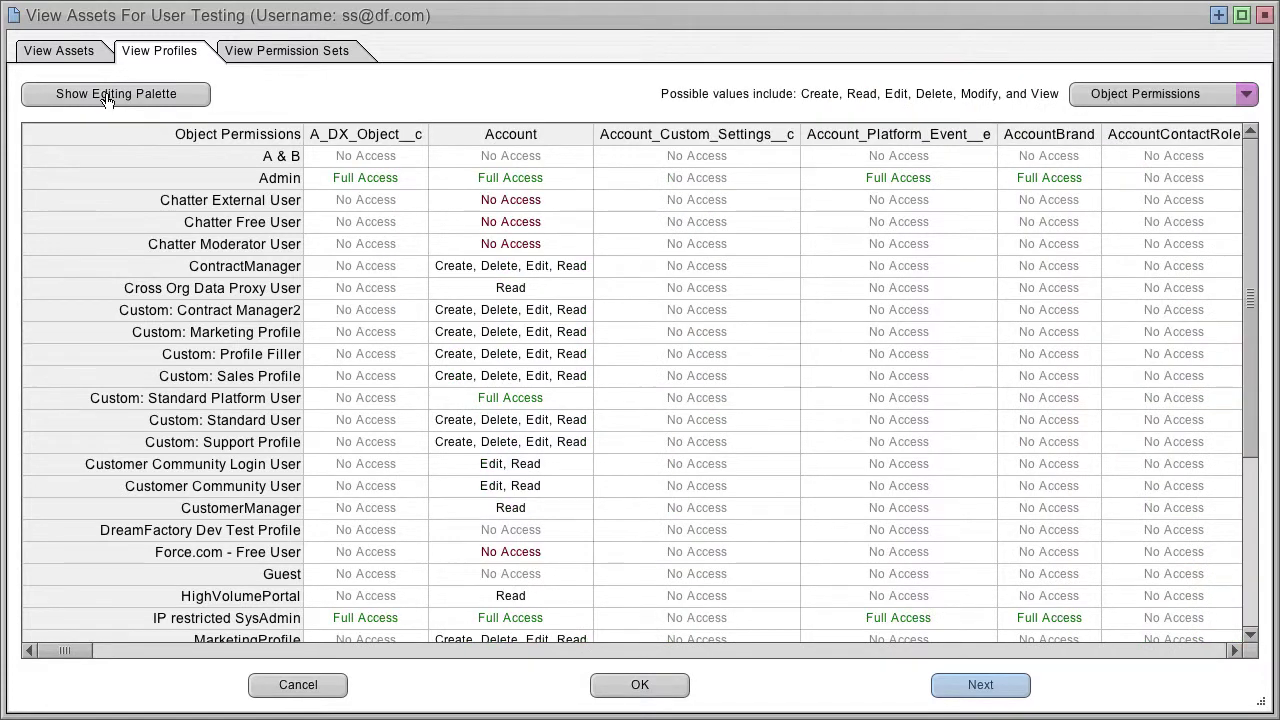
{"action": "left_click", "coordinate": [108, 98]}
{"action": "left_click_drag", "start_coordinate": [182, 72], "coordinate": [322, 232]}
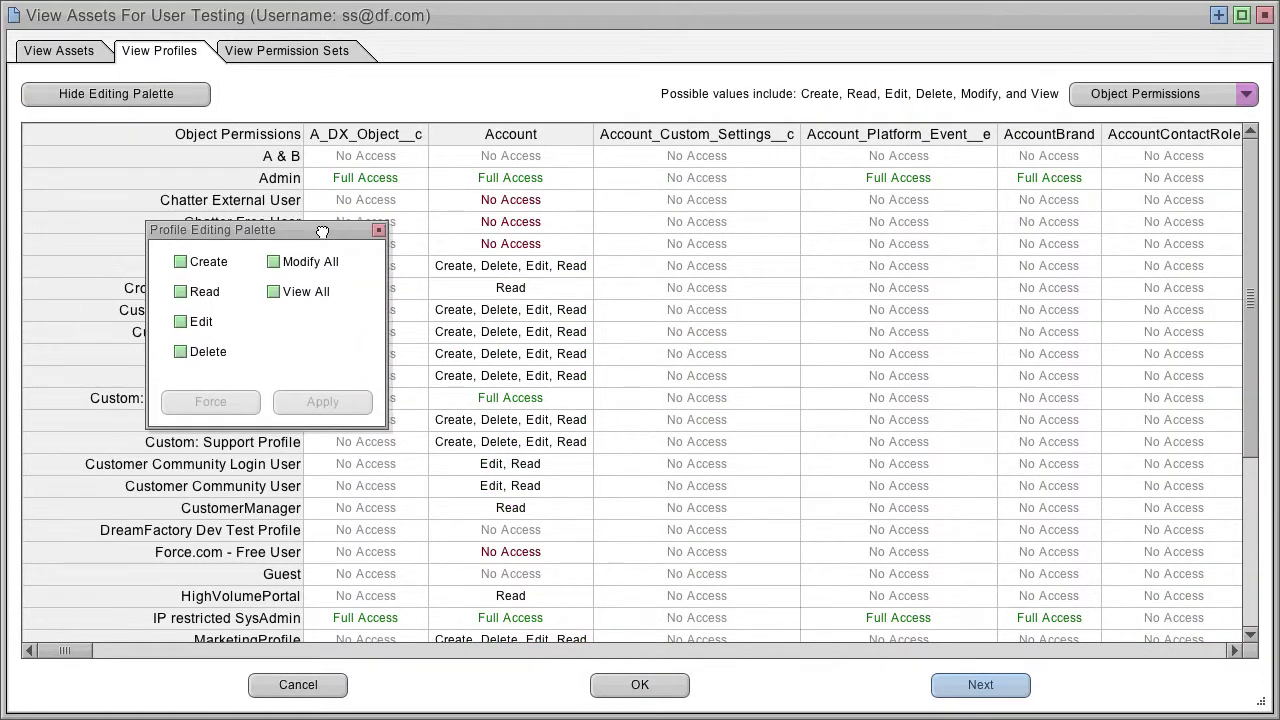
- Apply Create, Read and Edit on Account_Custom_Settings__c and Account_Platform_Event__e for Chatter Moderator User through Custom: Standard User, and discard the changes
{"action": "left_click", "coordinate": [727, 245]}
{"action": "left_click", "coordinate": [922, 429], "text": "shift"}
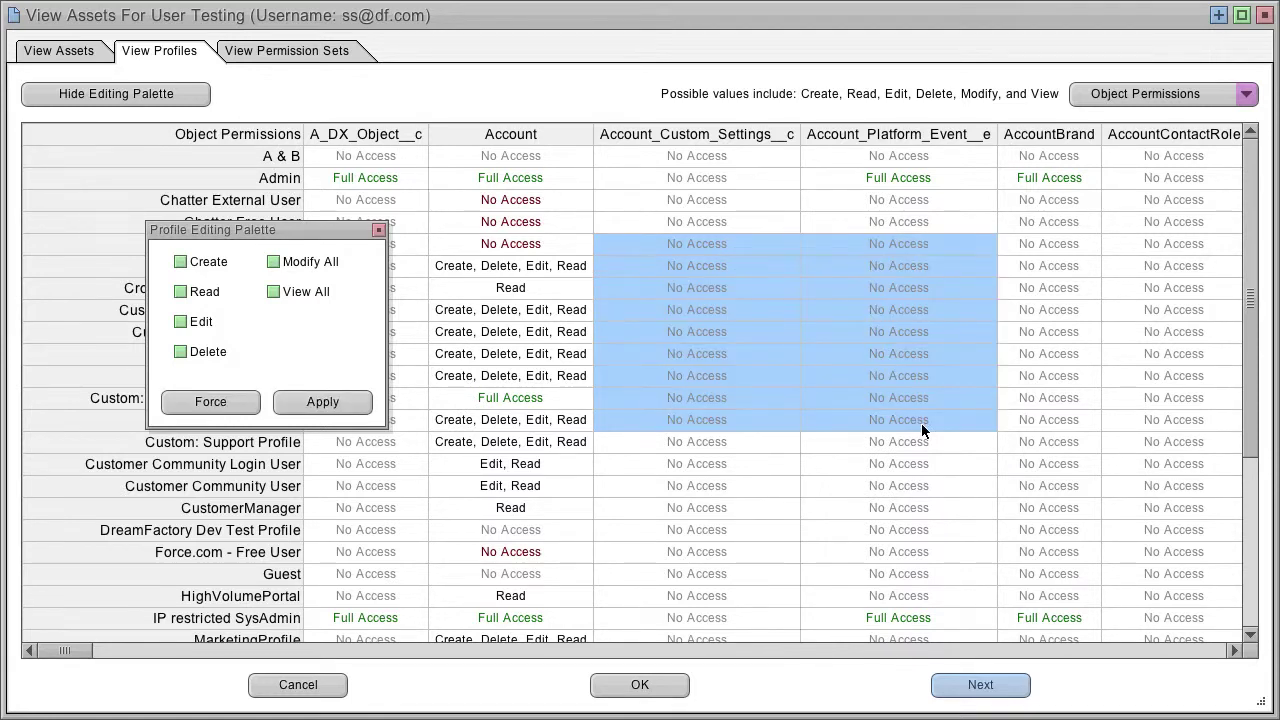
{"action": "left_click", "coordinate": [199, 292]}
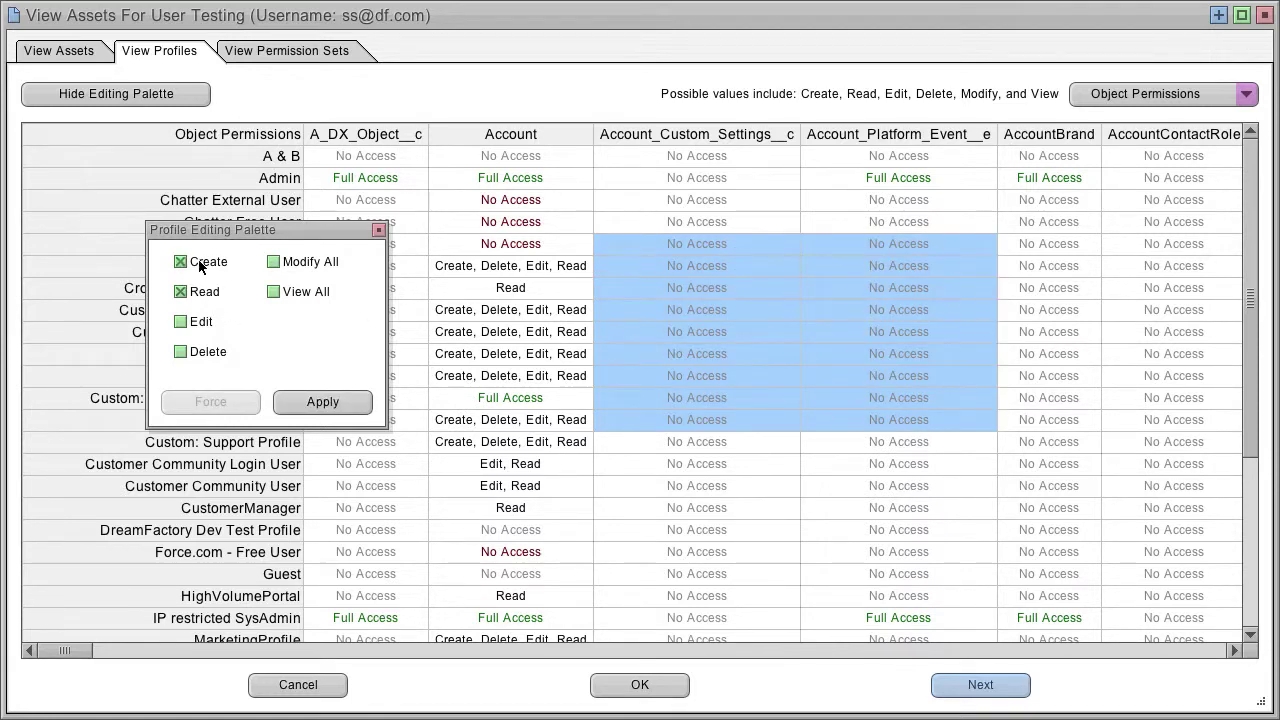
{"action": "left_click", "coordinate": [199, 322]}
{"action": "left_click", "coordinate": [321, 403]}
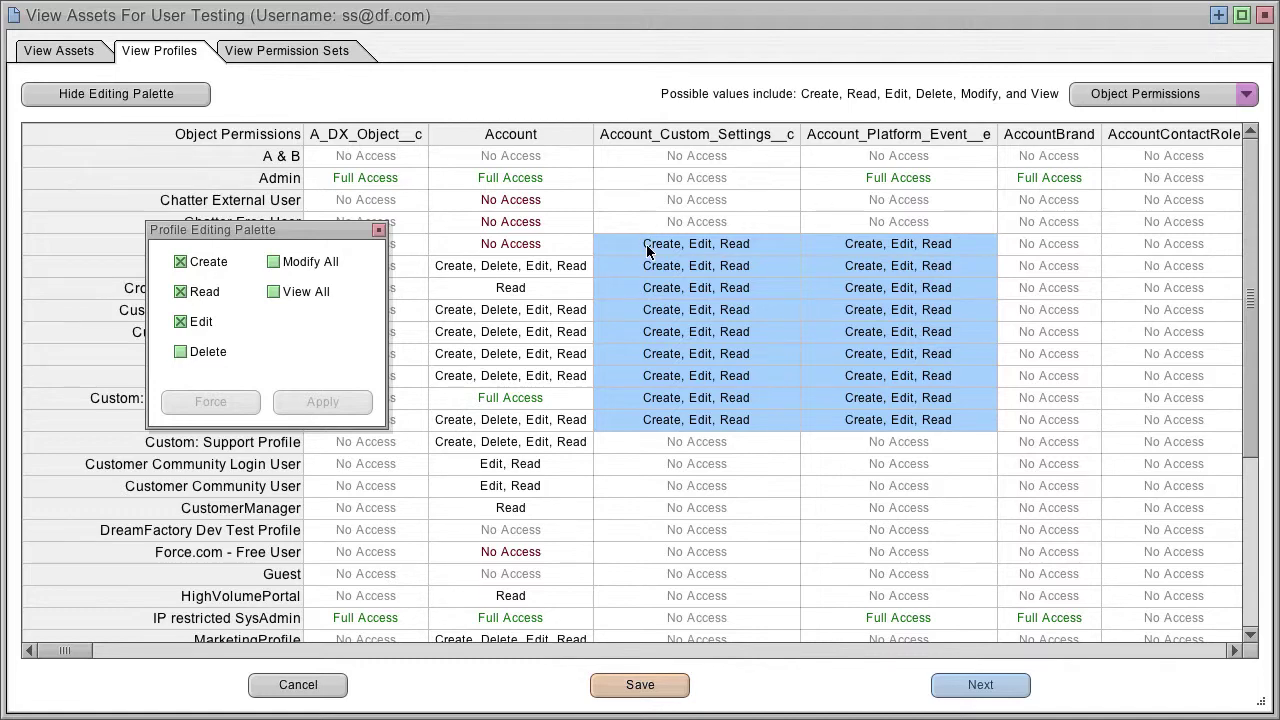
{"action": "left_click", "coordinate": [378, 230]}
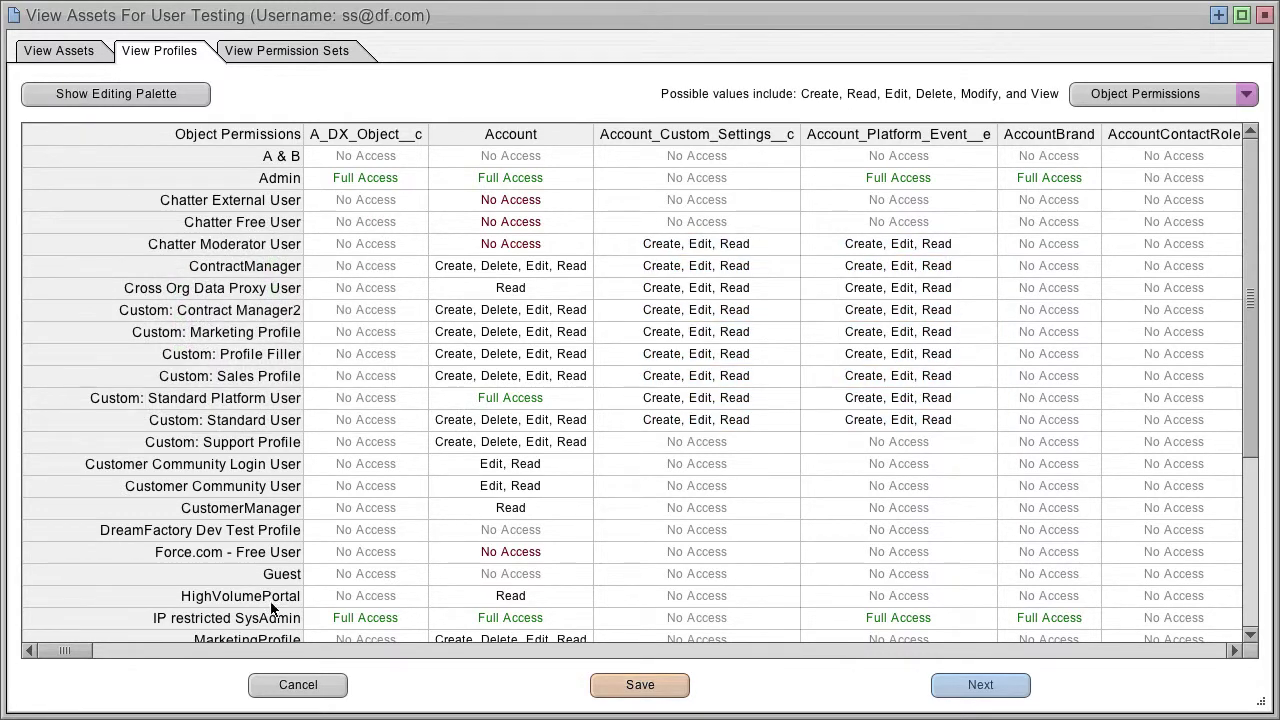
{"action": "left_click", "coordinate": [273, 699]}
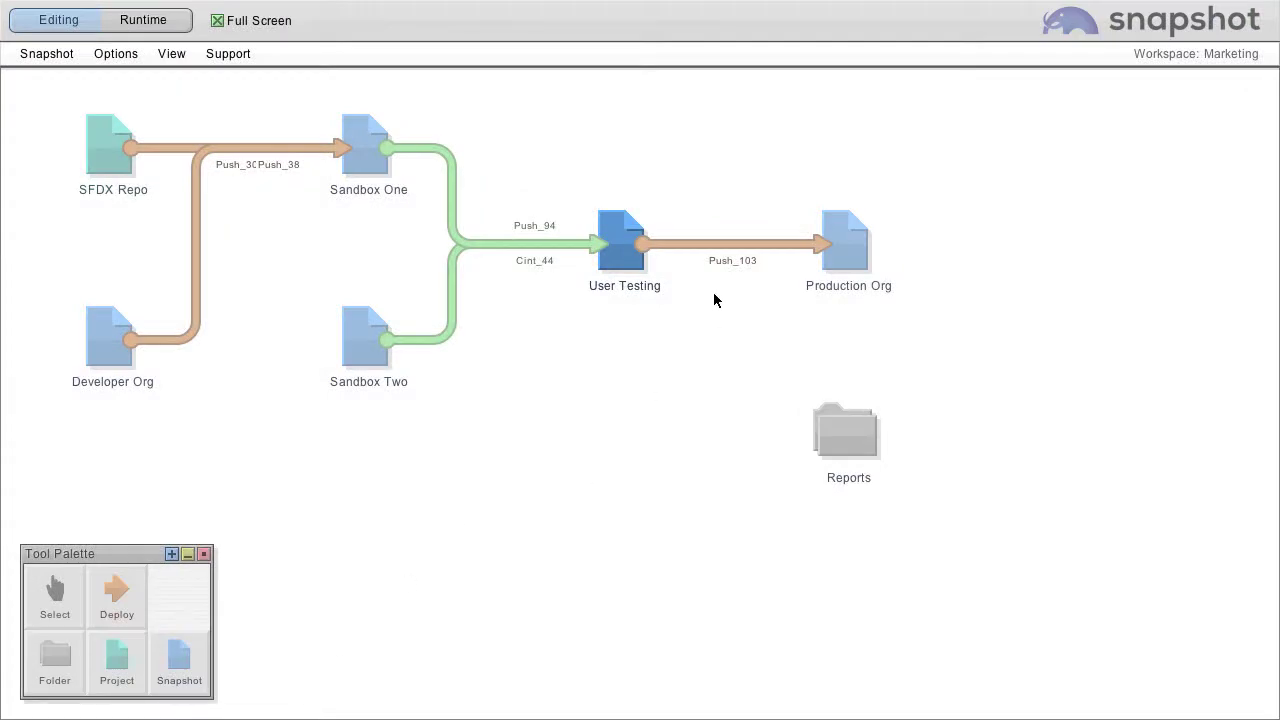
{"action": "right_click", "coordinate": [617, 234]}
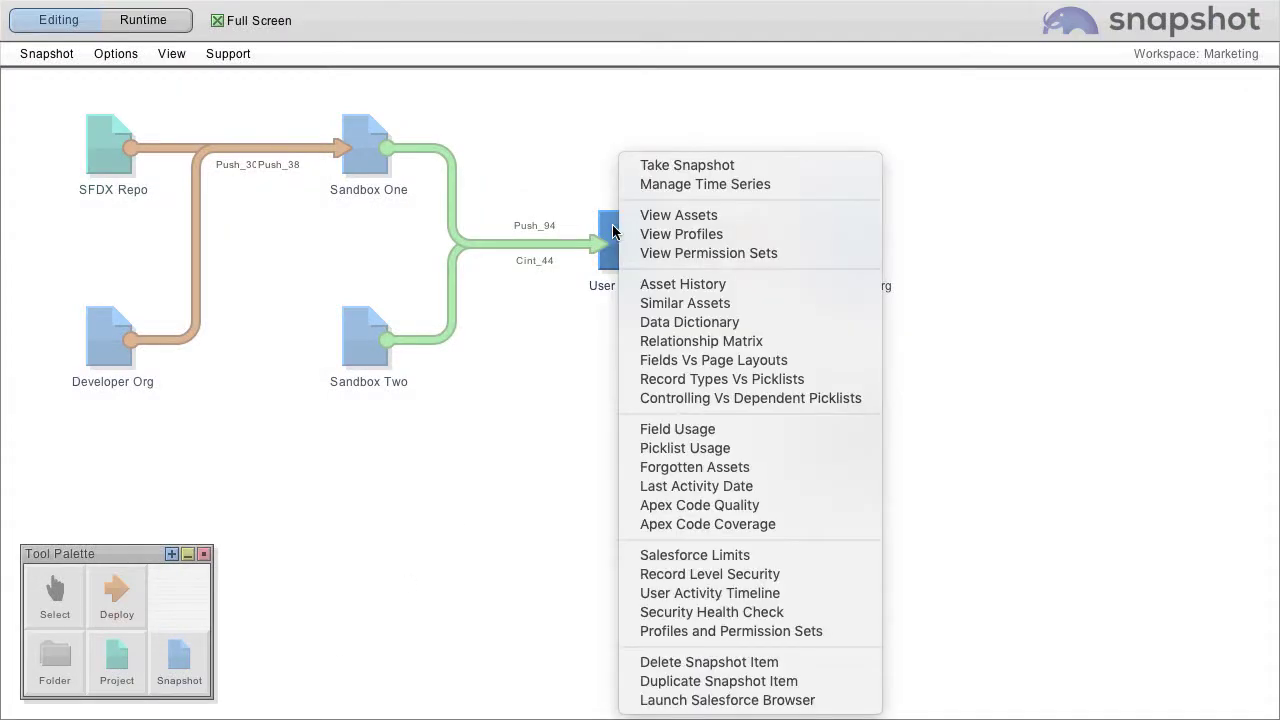
{"action": "left_click", "coordinate": [557, 190]}
{"action": "mouse_move", "coordinate": [753, 252]}
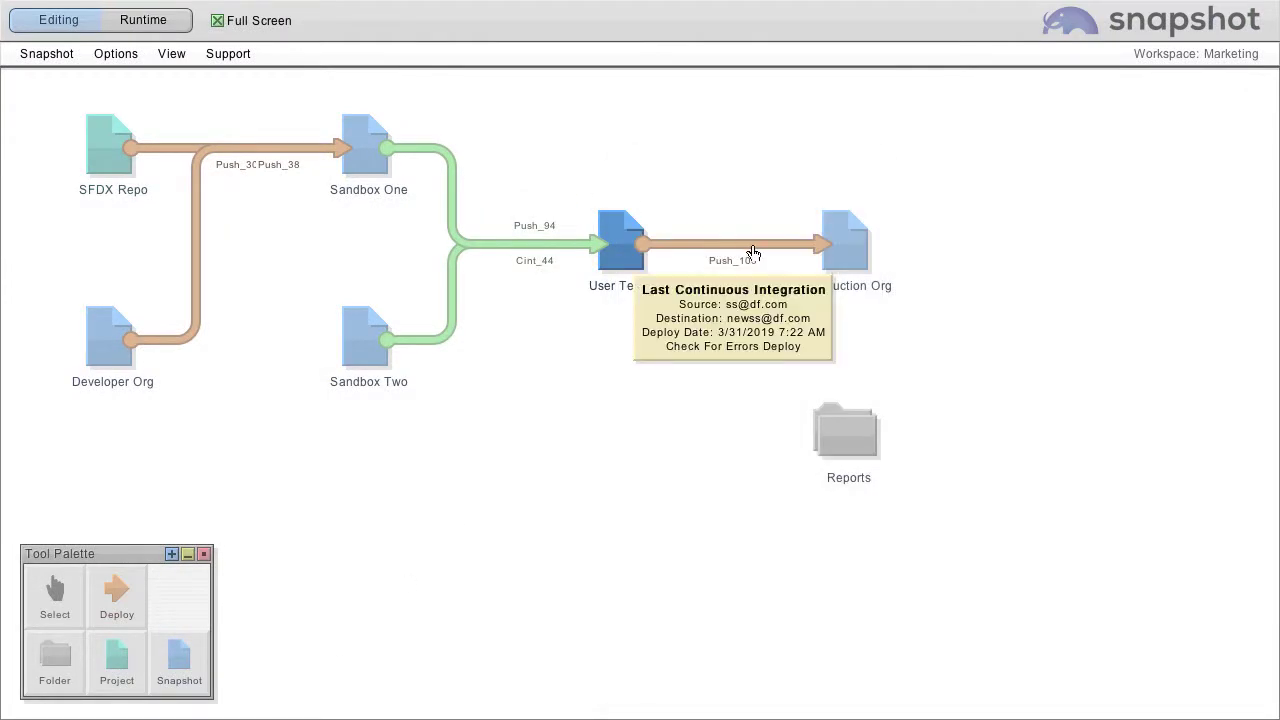
{"action": "left_click", "coordinate": [848, 243]}
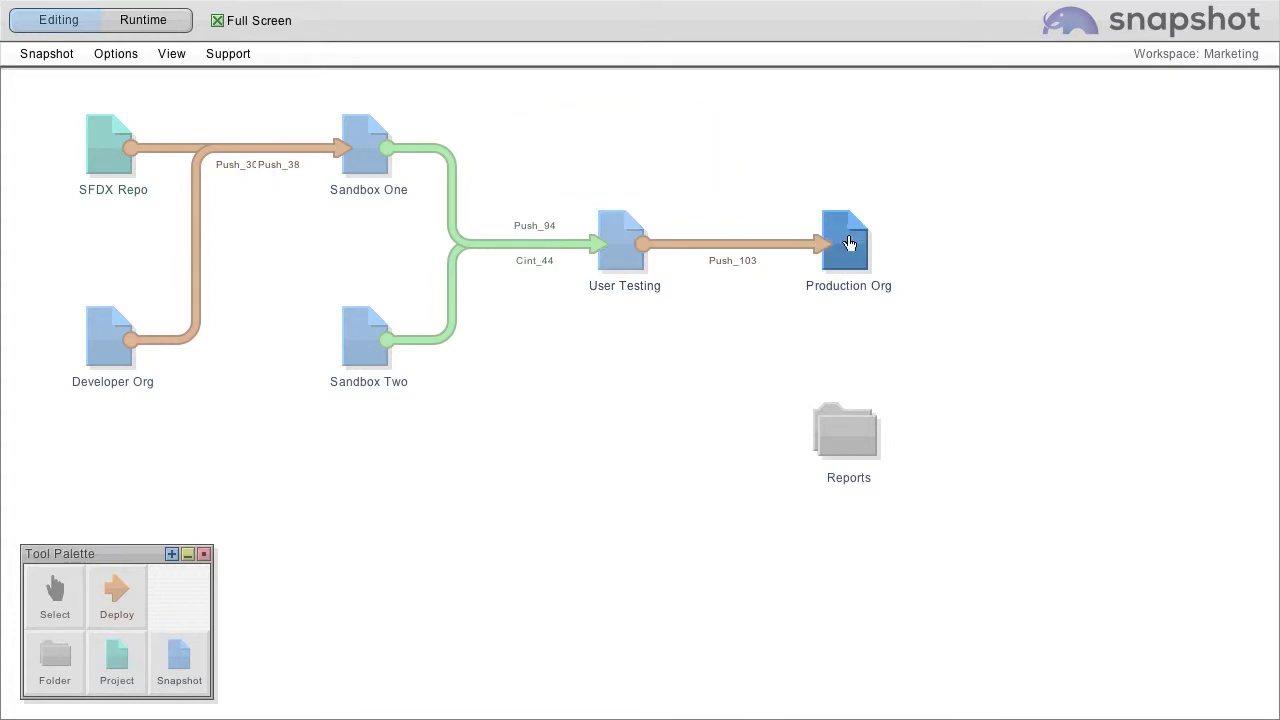
- Compare the profiles for the Push_103 deployment from User Testing to Production Org and examine the object permissions side by side
{"action": "mouse_move", "coordinate": [719, 251]}
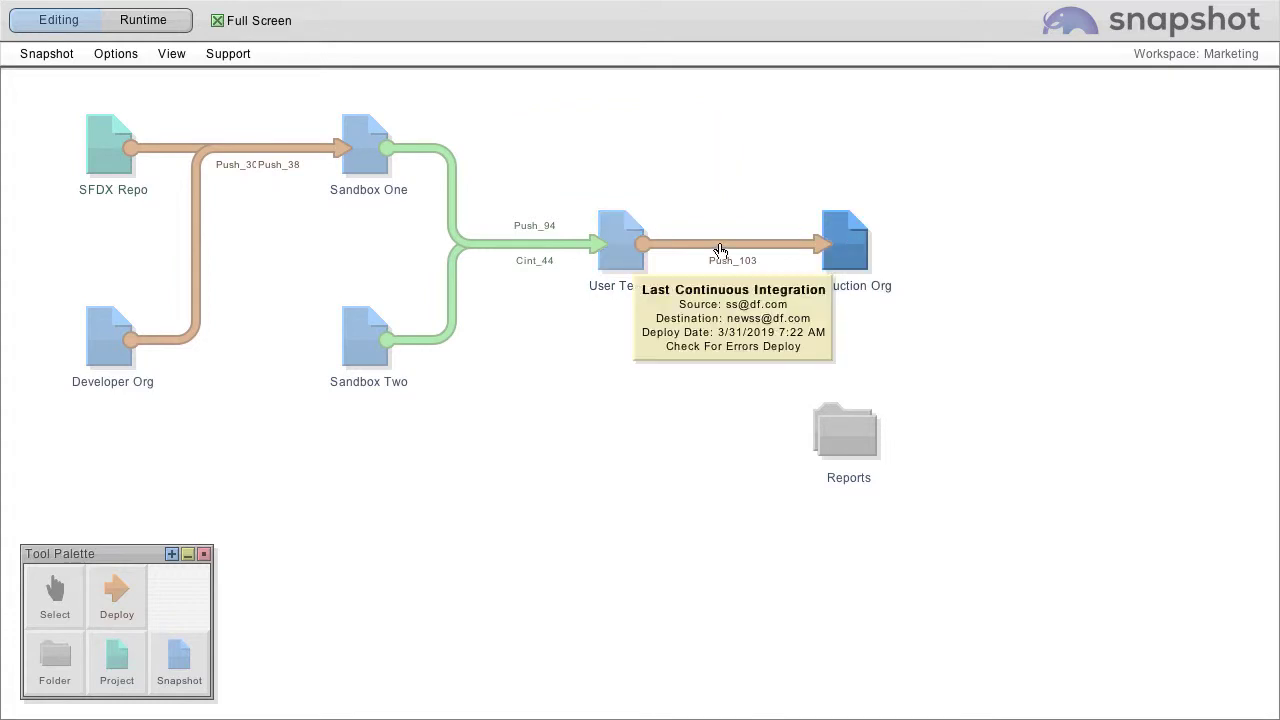
{"action": "right_click", "coordinate": [720, 249]}
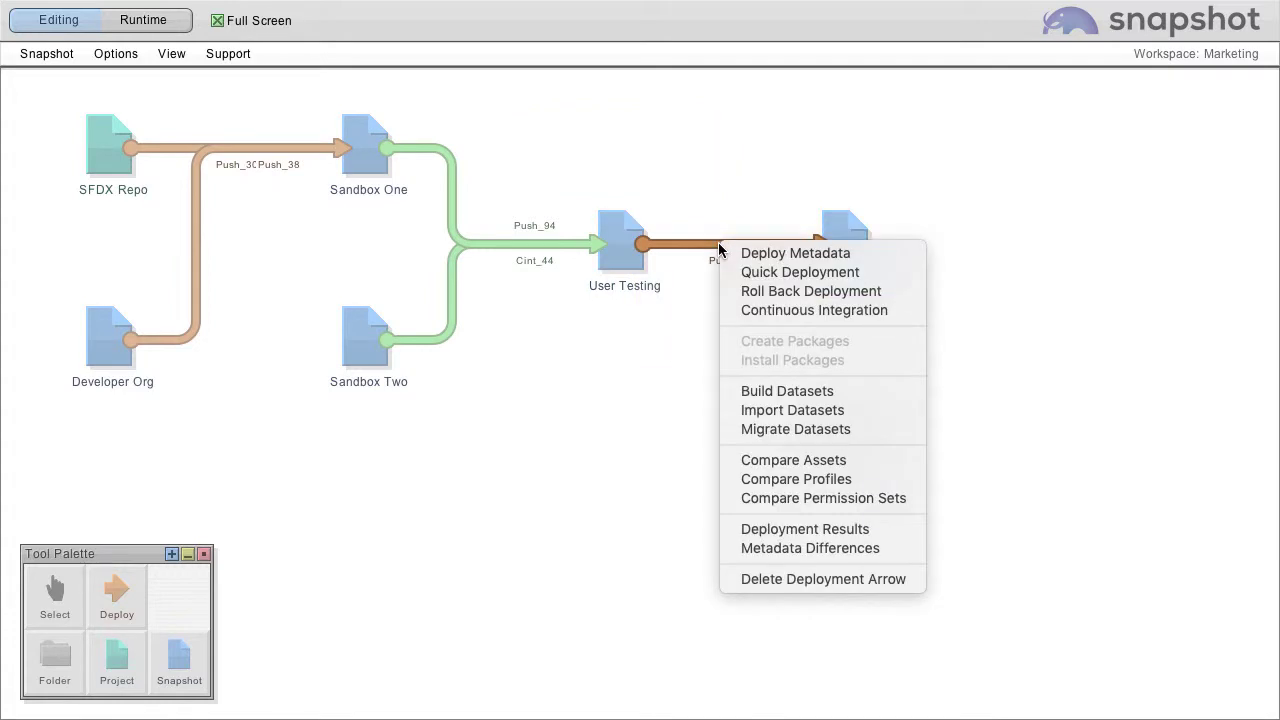
{"action": "left_click", "coordinate": [762, 480]}
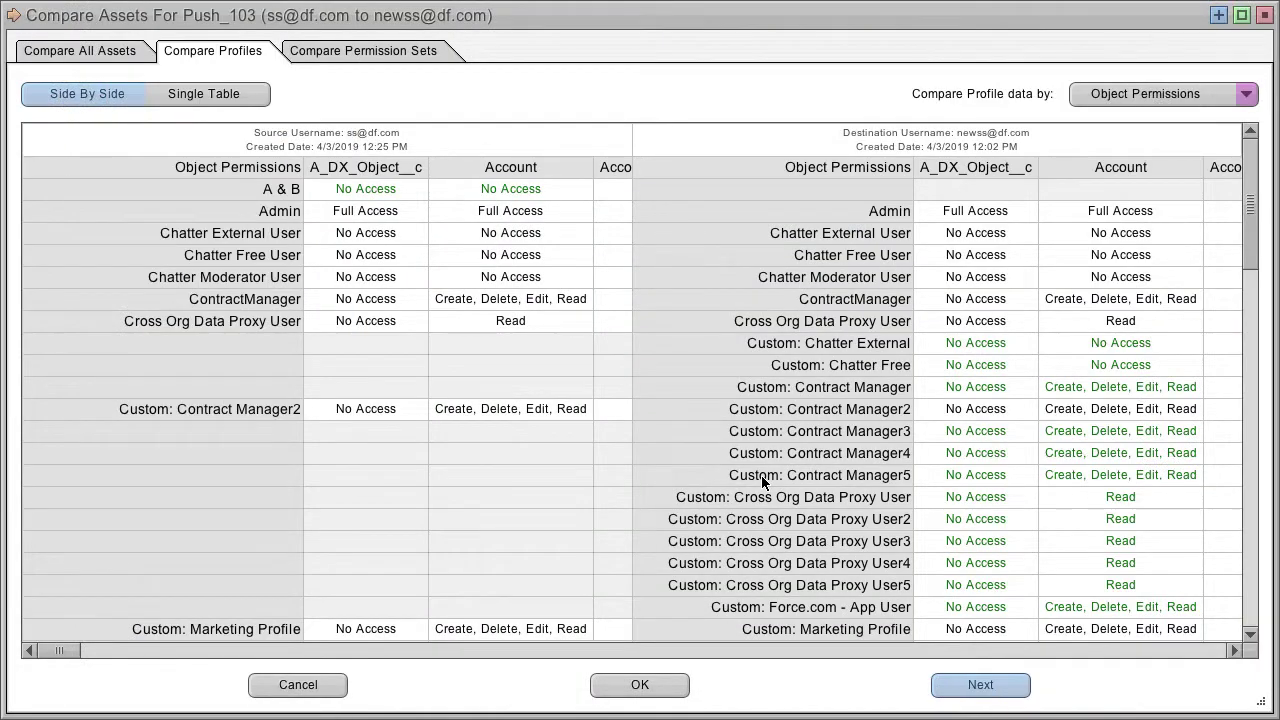
{"action": "scroll", "coordinate": [1100, 406], "scroll_direction": "down", "scroll_amount": 3}
{"action": "scroll", "coordinate": [1100, 406], "scroll_direction": "right", "scroll_amount": 2}
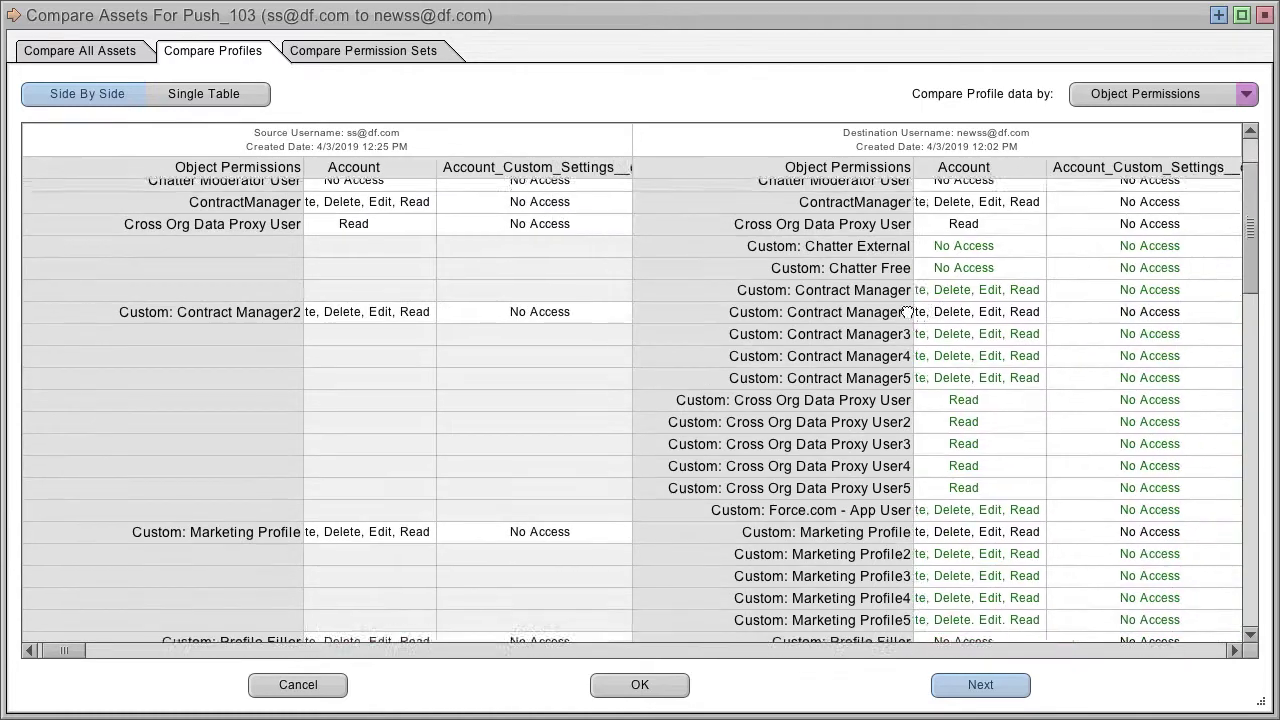
{"action": "scroll", "coordinate": [907, 312], "scroll_direction": "down", "scroll_amount": 3}
{"action": "scroll", "coordinate": [907, 312], "scroll_direction": "right", "scroll_amount": 2}
{"action": "scroll", "coordinate": [603, 251], "scroll_direction": "up", "scroll_amount": 5}
{"action": "scroll", "coordinate": [603, 251], "scroll_direction": "left", "scroll_amount": 3}
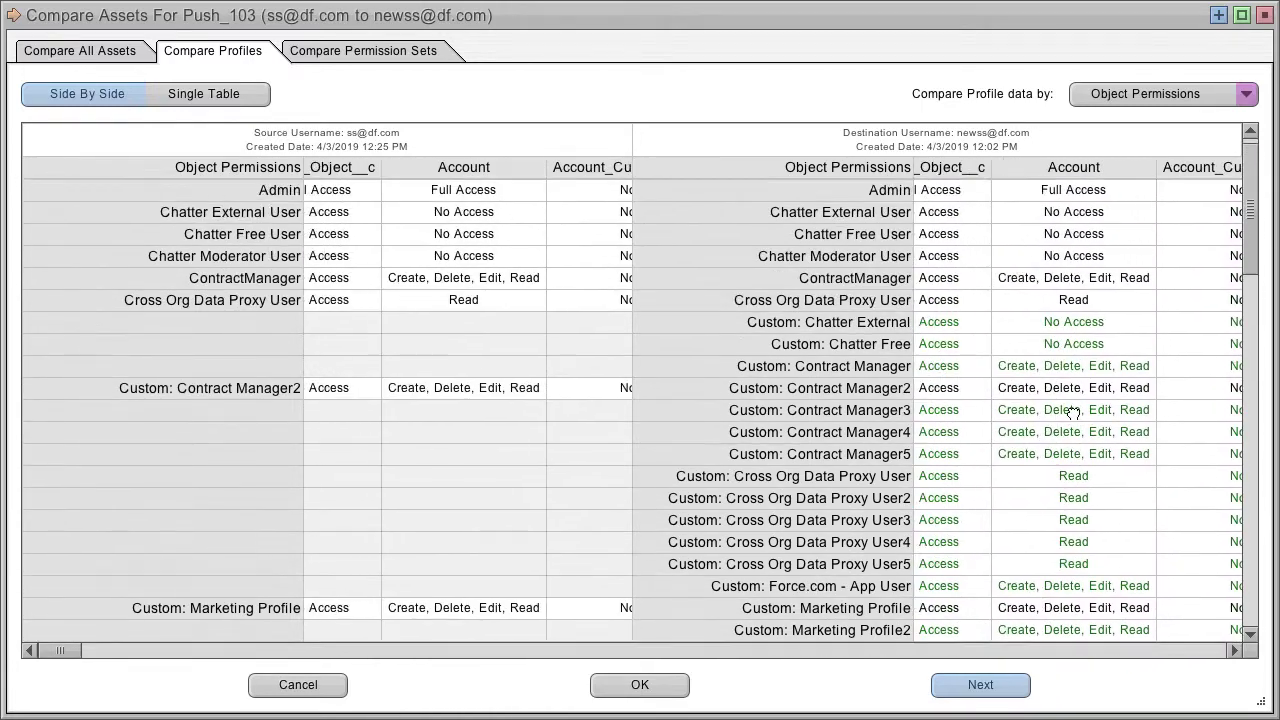
{"action": "scroll", "coordinate": [1072, 412], "scroll_direction": "up", "scroll_amount": 1}
{"action": "scroll", "coordinate": [1072, 412], "scroll_direction": "left", "scroll_amount": 1}
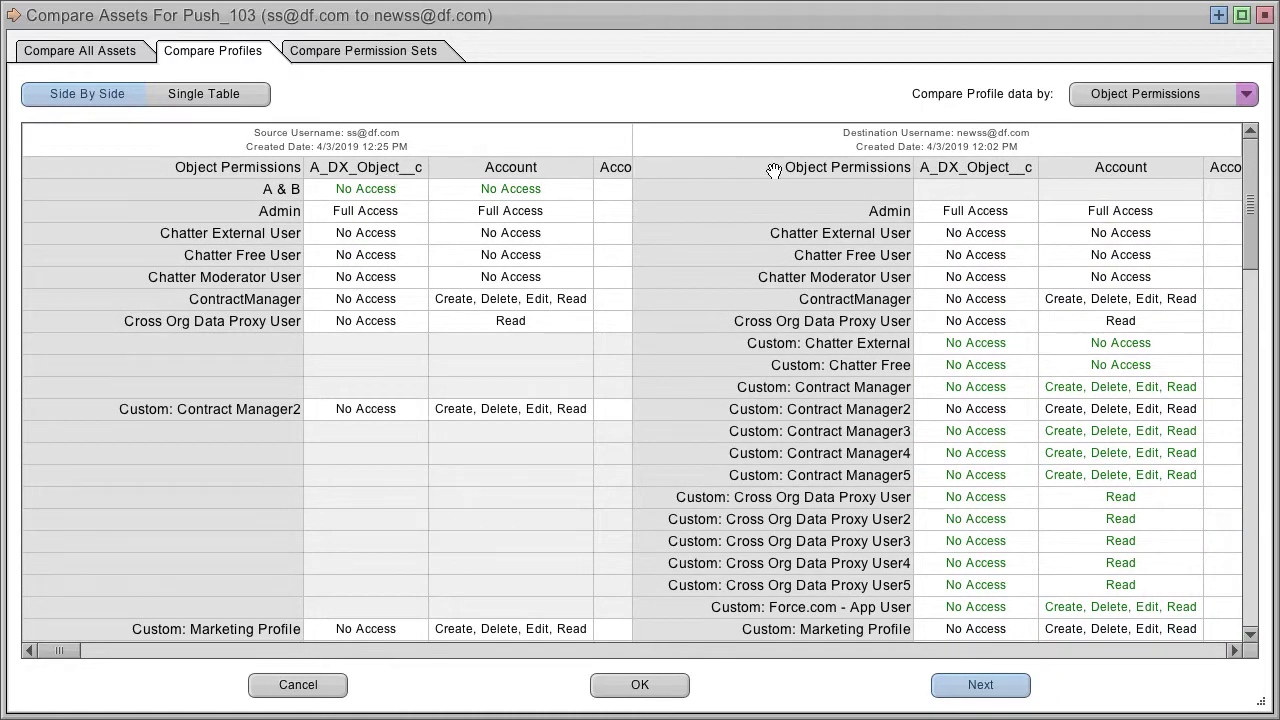
- Check the data categories available for comparing profiles, and view the permission set comparison for Push_103
{"action": "left_click", "coordinate": [1248, 95]}
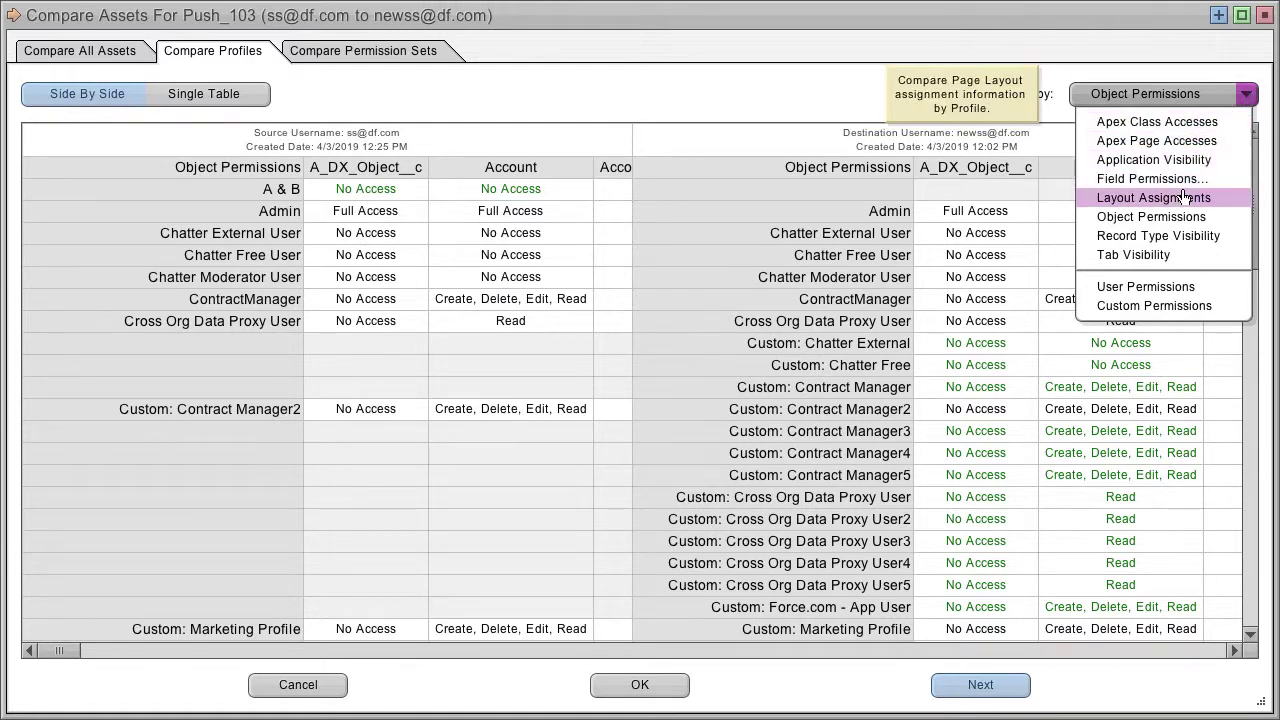
{"action": "left_click", "coordinate": [1146, 89]}
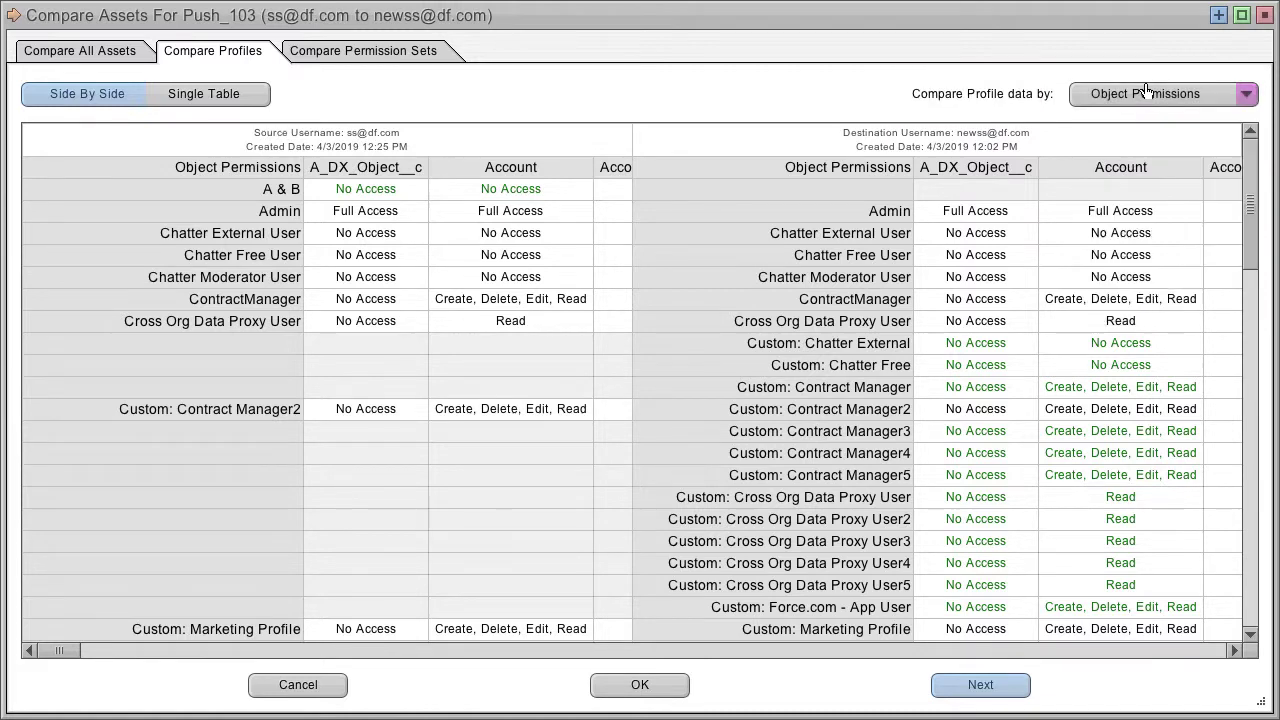
{"action": "left_click", "coordinate": [365, 50]}
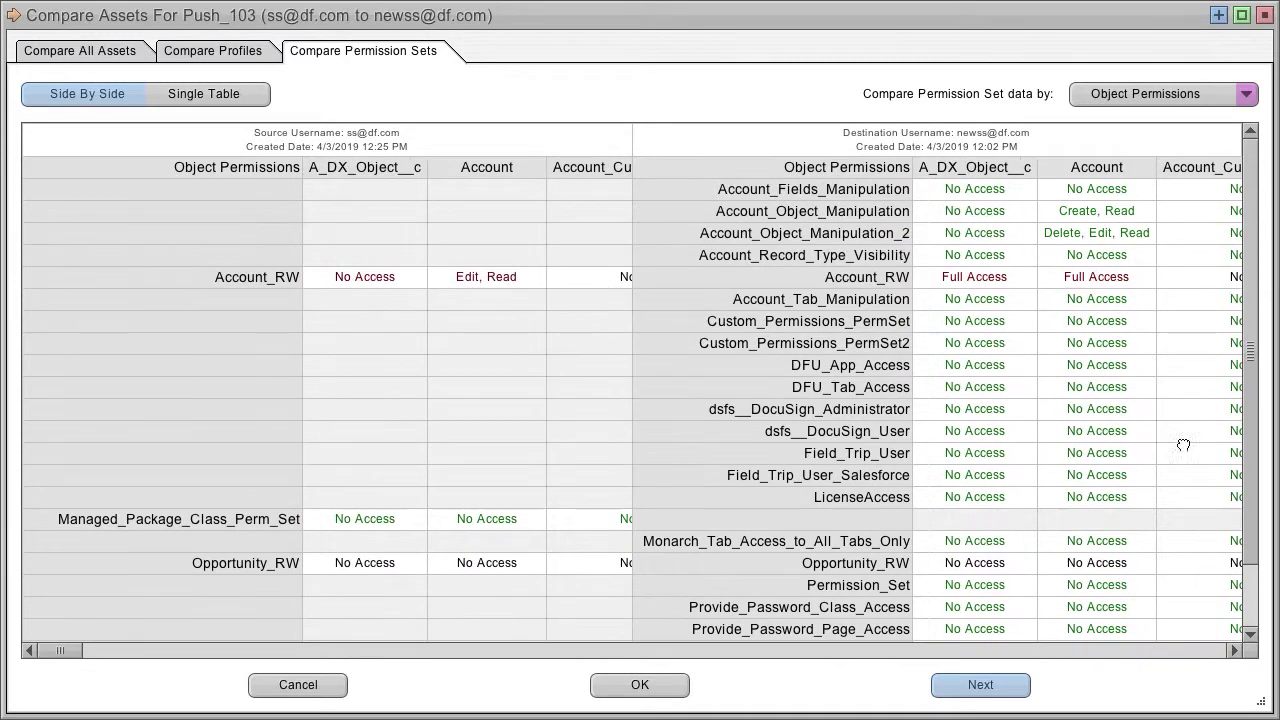
- Show the Push_103 profile comparison as a single table and examine the source and destination object permissions
{"action": "left_click", "coordinate": [212, 50]}
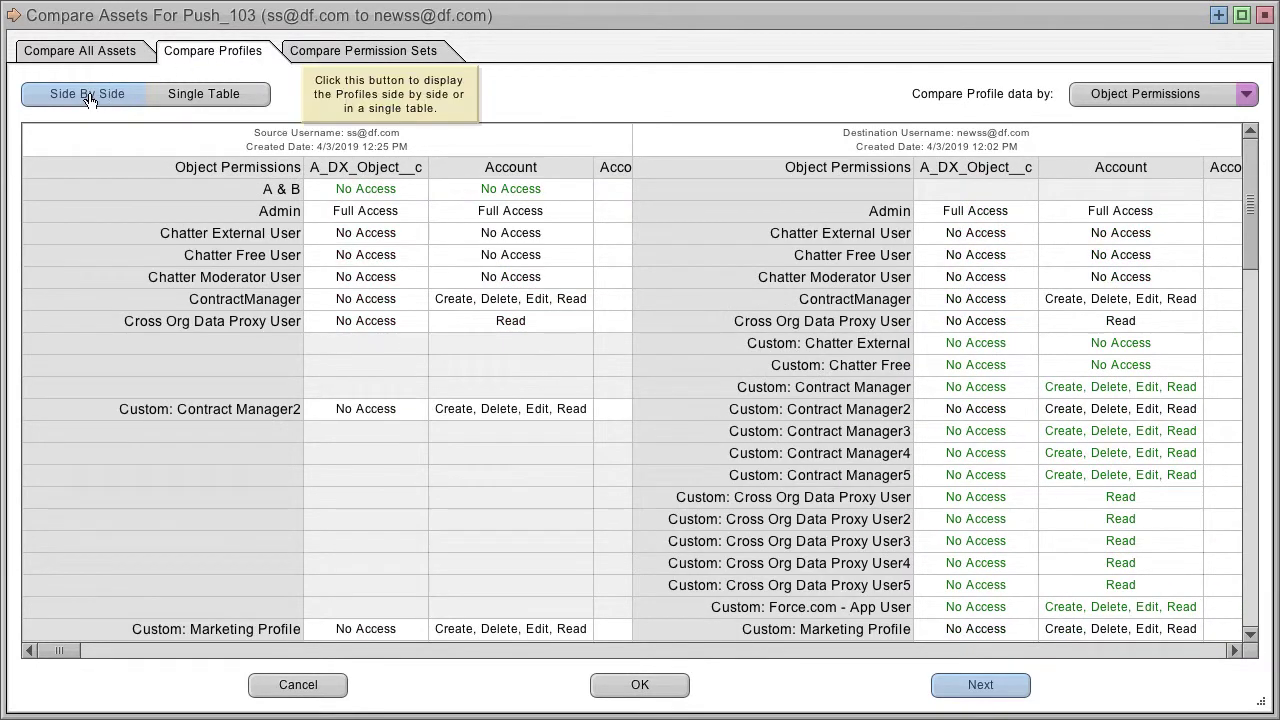
{"action": "left_click", "coordinate": [215, 95]}
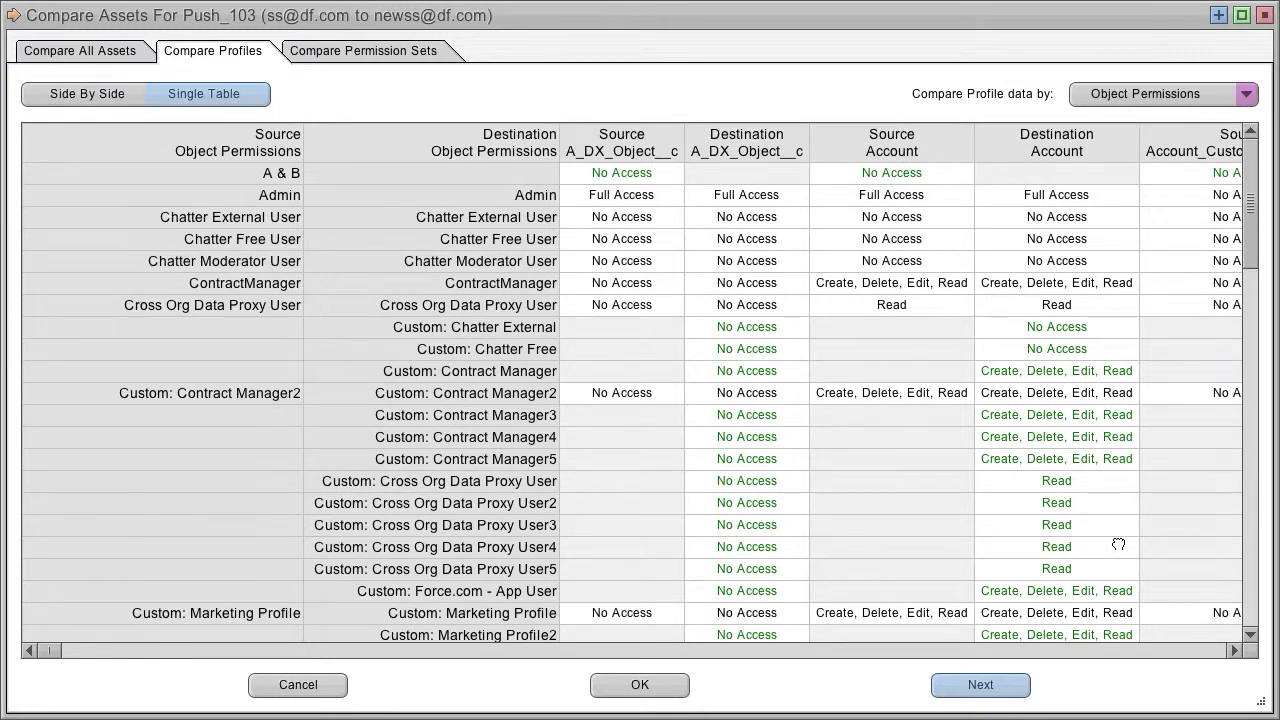
{"action": "scroll", "coordinate": [1123, 537], "scroll_direction": "down", "scroll_amount": 2}
{"action": "scroll", "coordinate": [1166, 524], "scroll_direction": "up", "scroll_amount": 2}
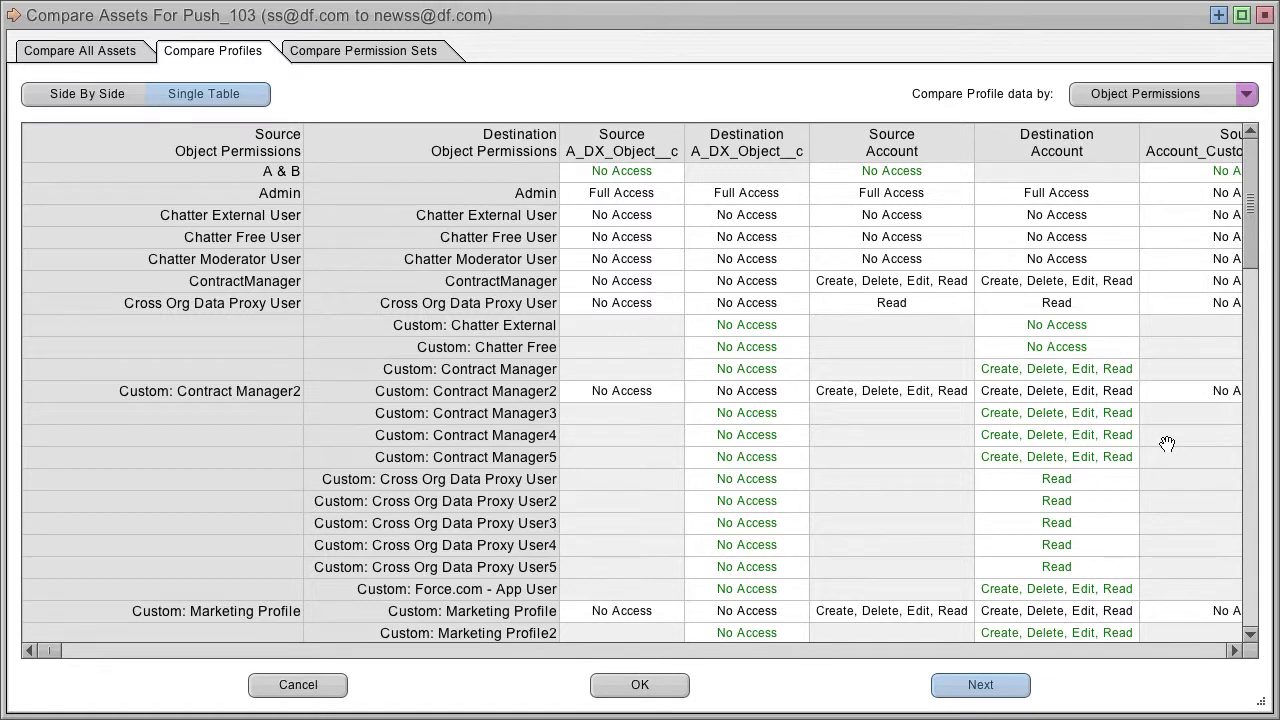
{"action": "mouse_move", "coordinate": [1166, 444]}
{"action": "left_mouse_down"}
{"action": "mouse_move", "coordinate": [871, 243]}
{"action": "mouse_move", "coordinate": [1020, 309]}
{"action": "mouse_move", "coordinate": [1166, 446]}
{"action": "left_mouse_up"}
- Check the export formats available for the single-table profile comparison, and close the Push_103 comparison without exporting
{"action": "right_click", "coordinate": [930, 226]}
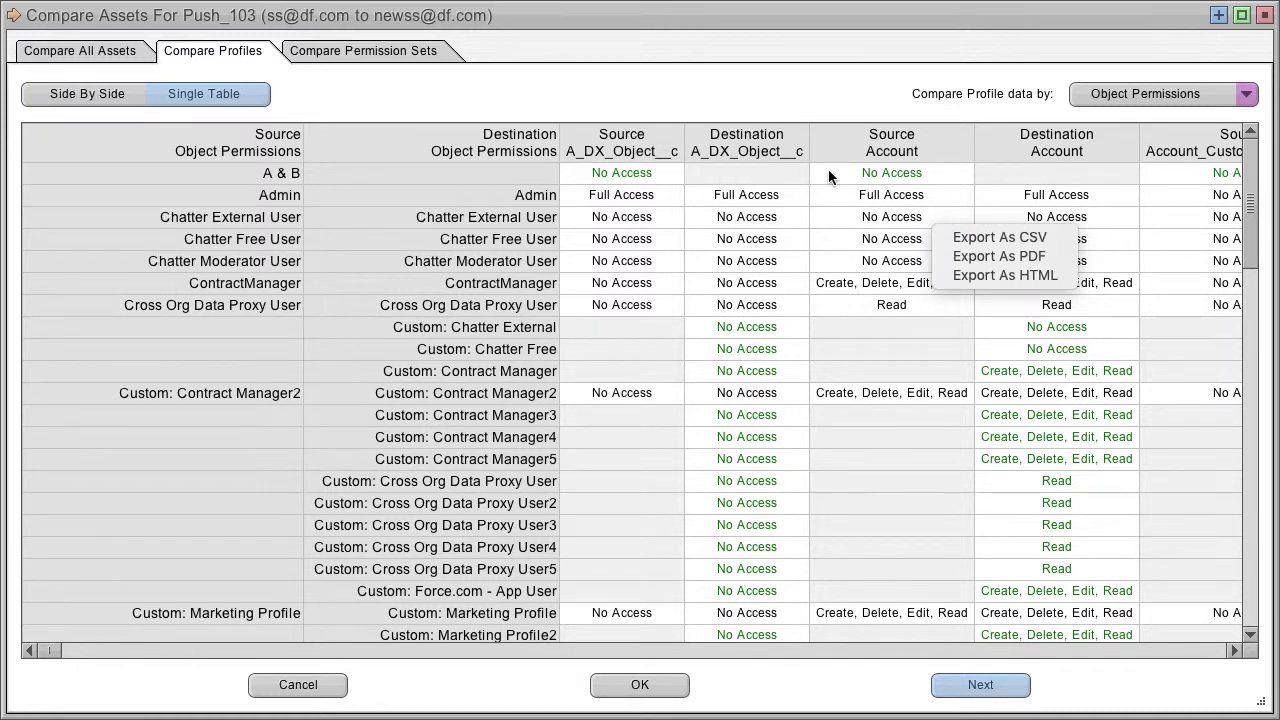
{"action": "left_click", "coordinate": [688, 94]}
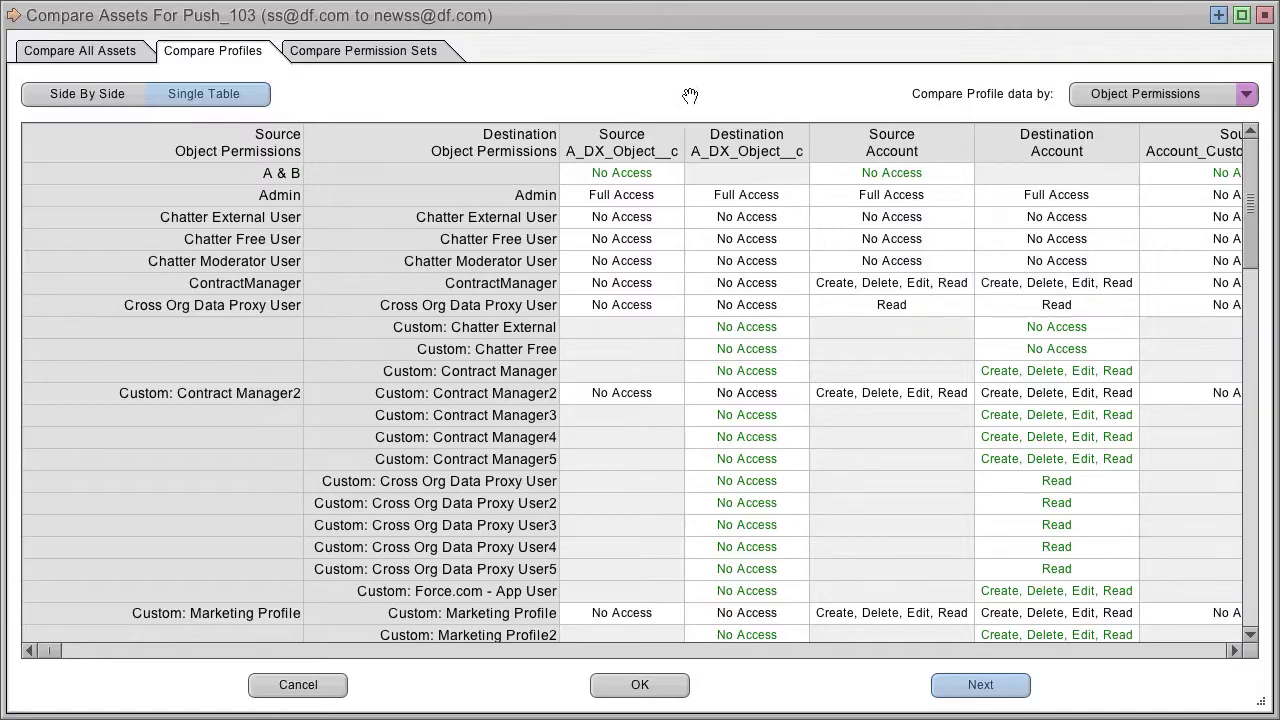
{"action": "left_click", "coordinate": [286, 686]}
- Open the Profiles and Permission Sets report for Production Org and examine the preview of profile object permissions
{"action": "left_click", "coordinate": [615, 226]}
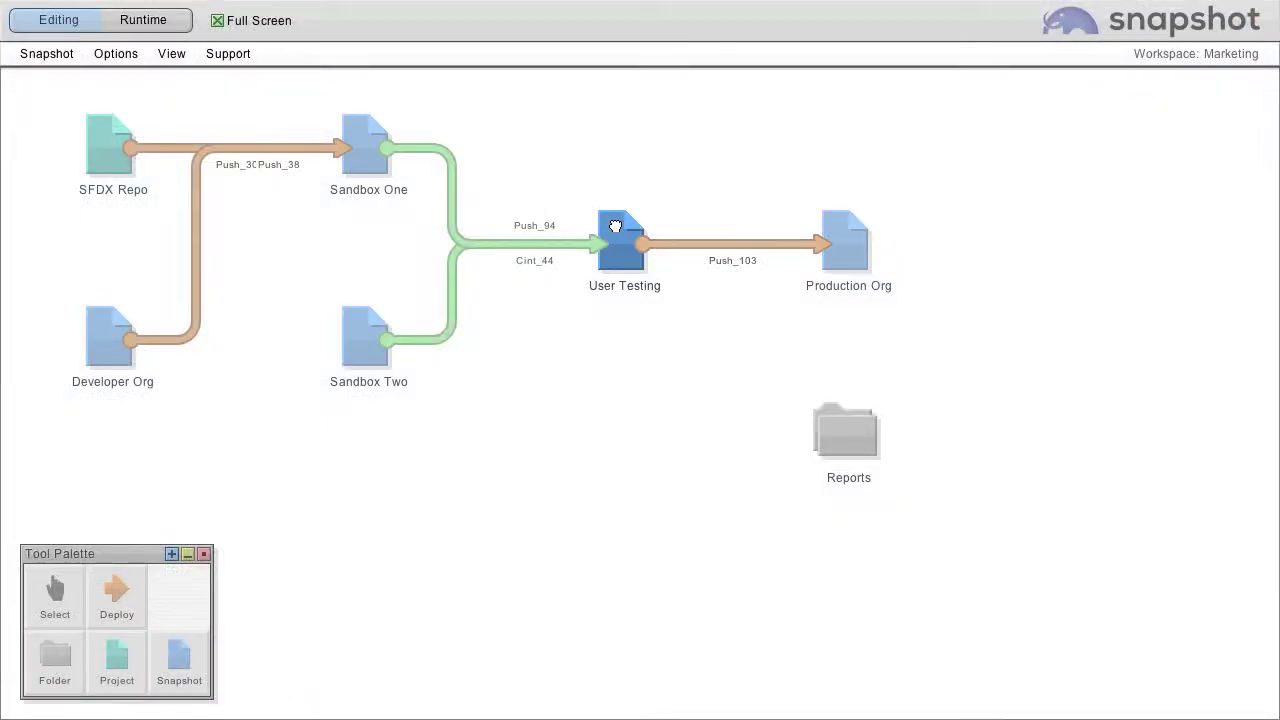
{"action": "left_click", "coordinate": [748, 243]}
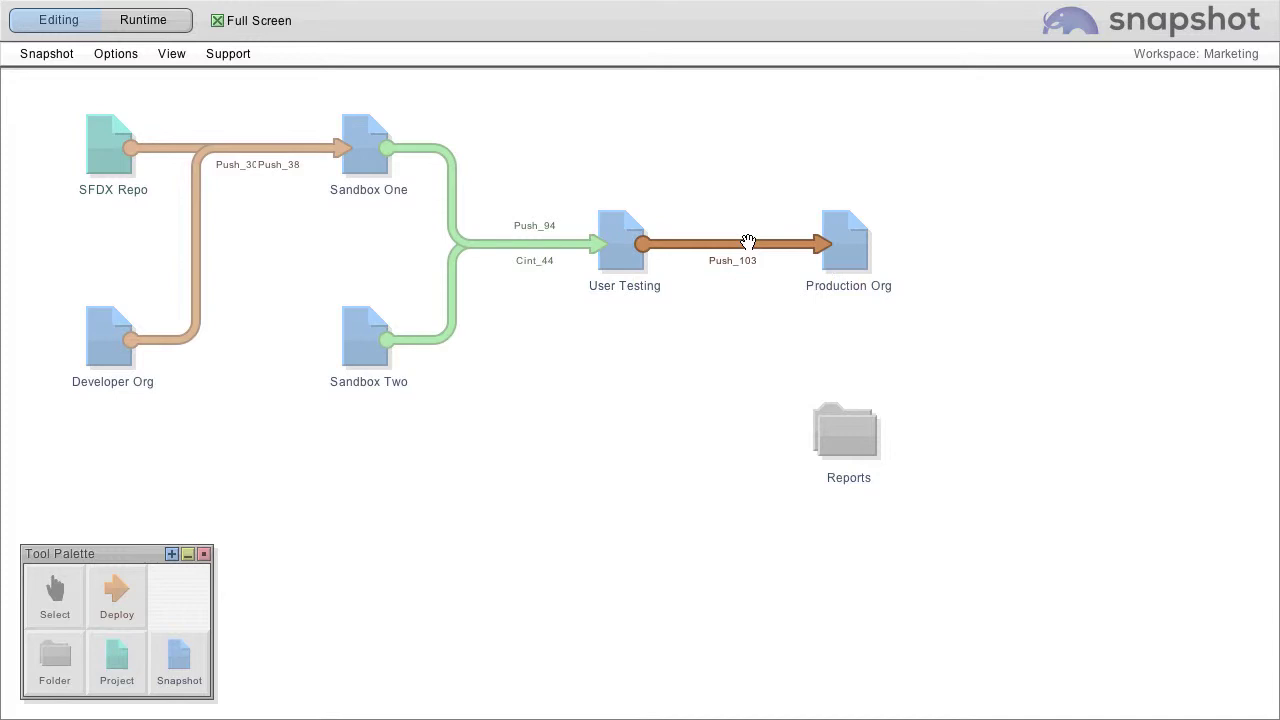
{"action": "right_click", "coordinate": [843, 240]}
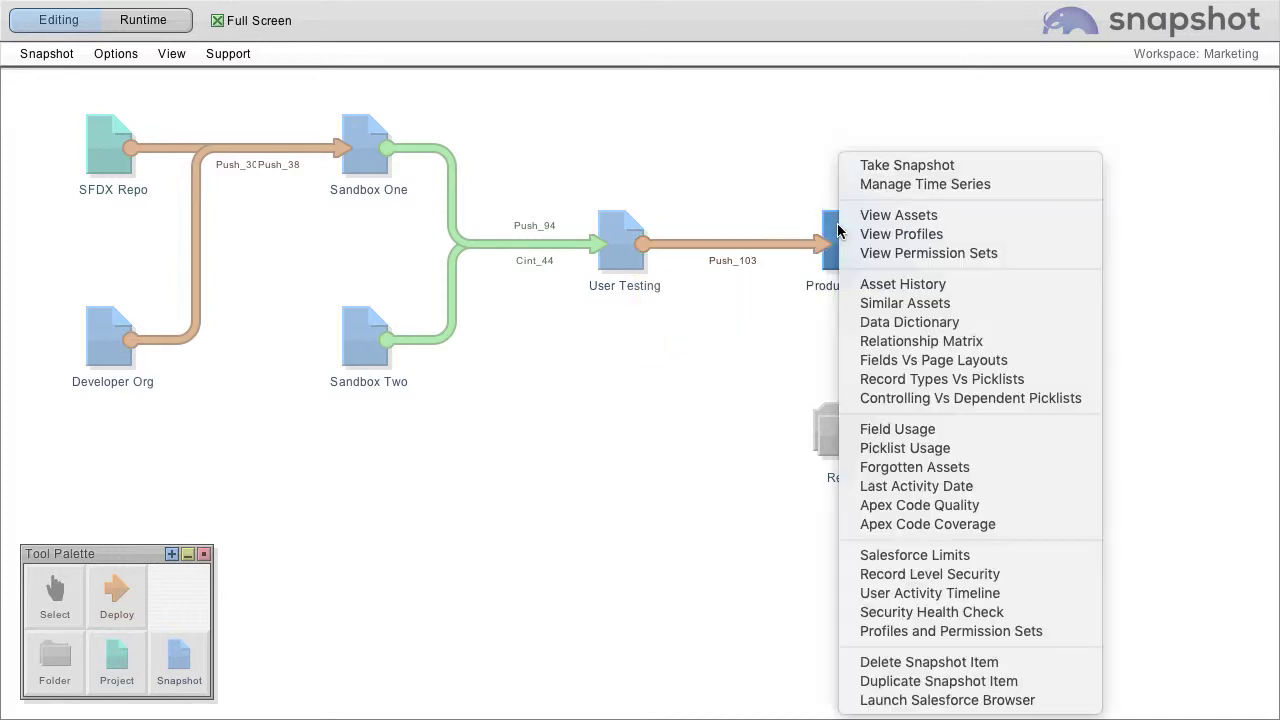
{"action": "left_click", "coordinate": [955, 630]}
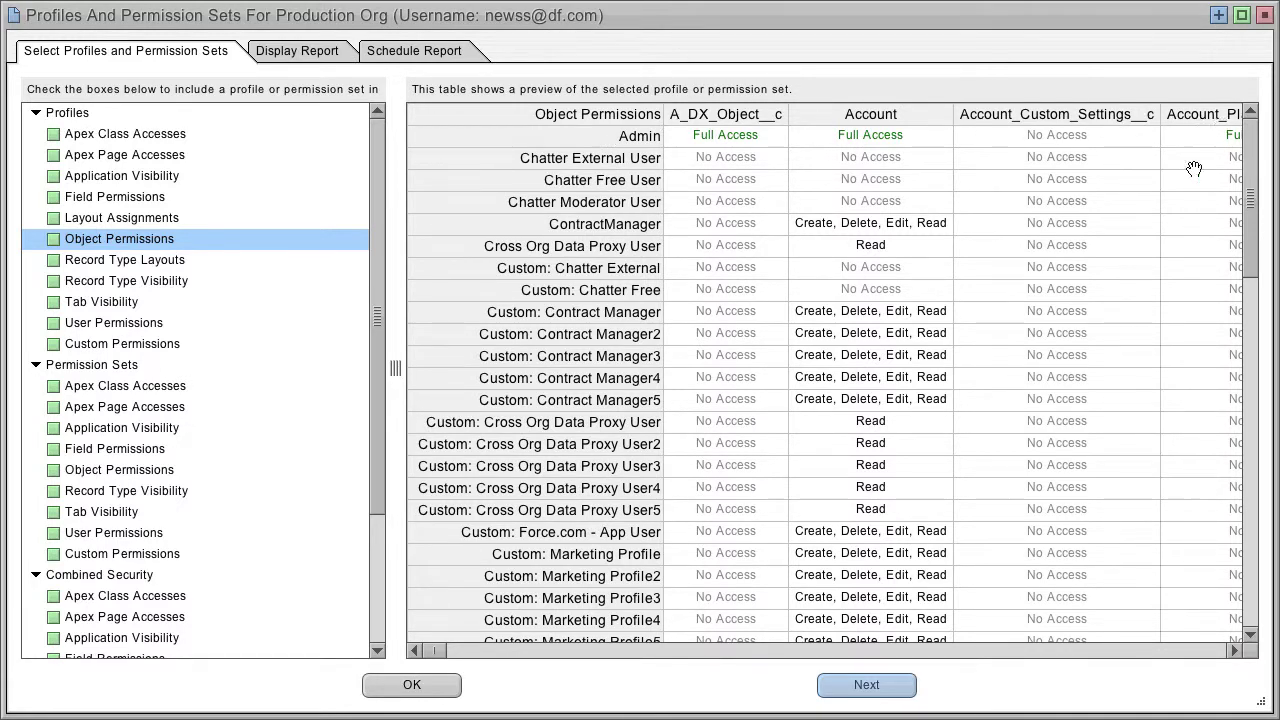
{"action": "left_click_drag", "start_coordinate": [1118, 461], "coordinate": [1179, 489]}
- Include Object Permissions, Field Permissions and Apex Page Accesses for profiles in the report
{"action": "left_click", "coordinate": [53, 238]}
{"action": "left_click", "coordinate": [53, 196]}
{"action": "left_click", "coordinate": [53, 155]}
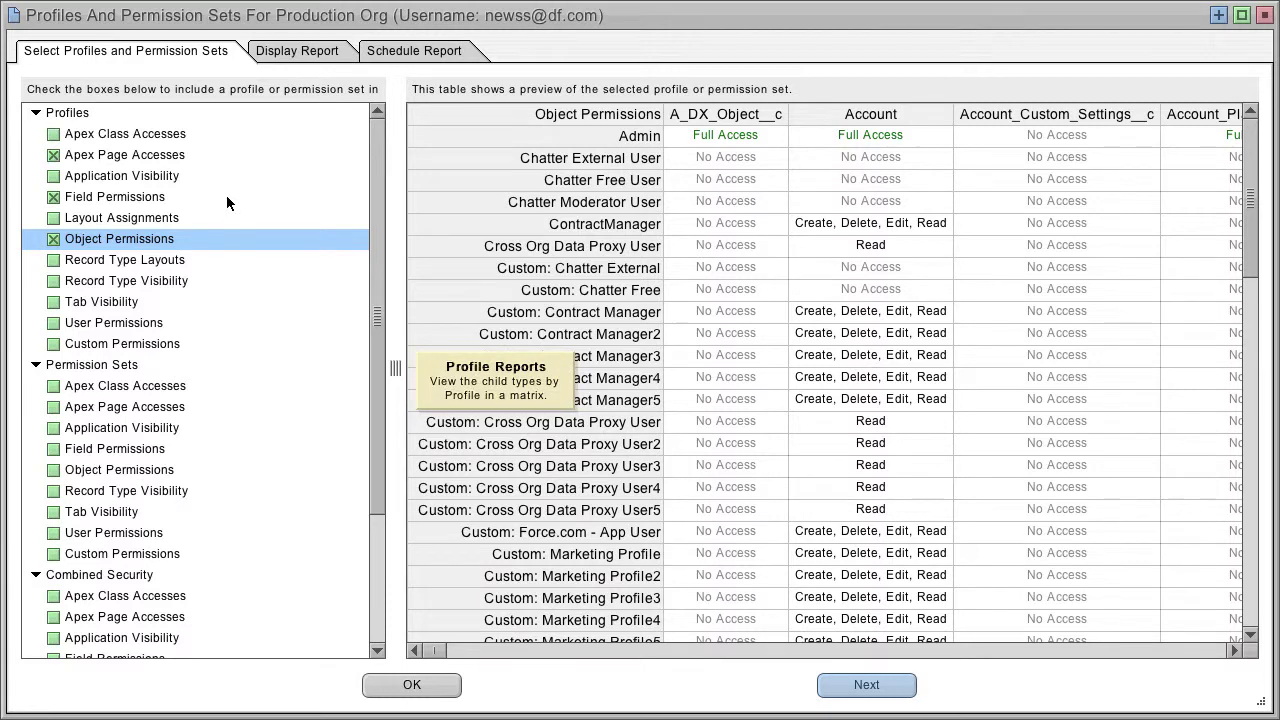
- Display the report, look through it to Profiles Vs Object Permissions, and check its export formats without exporting
{"action": "left_click", "coordinate": [300, 48]}
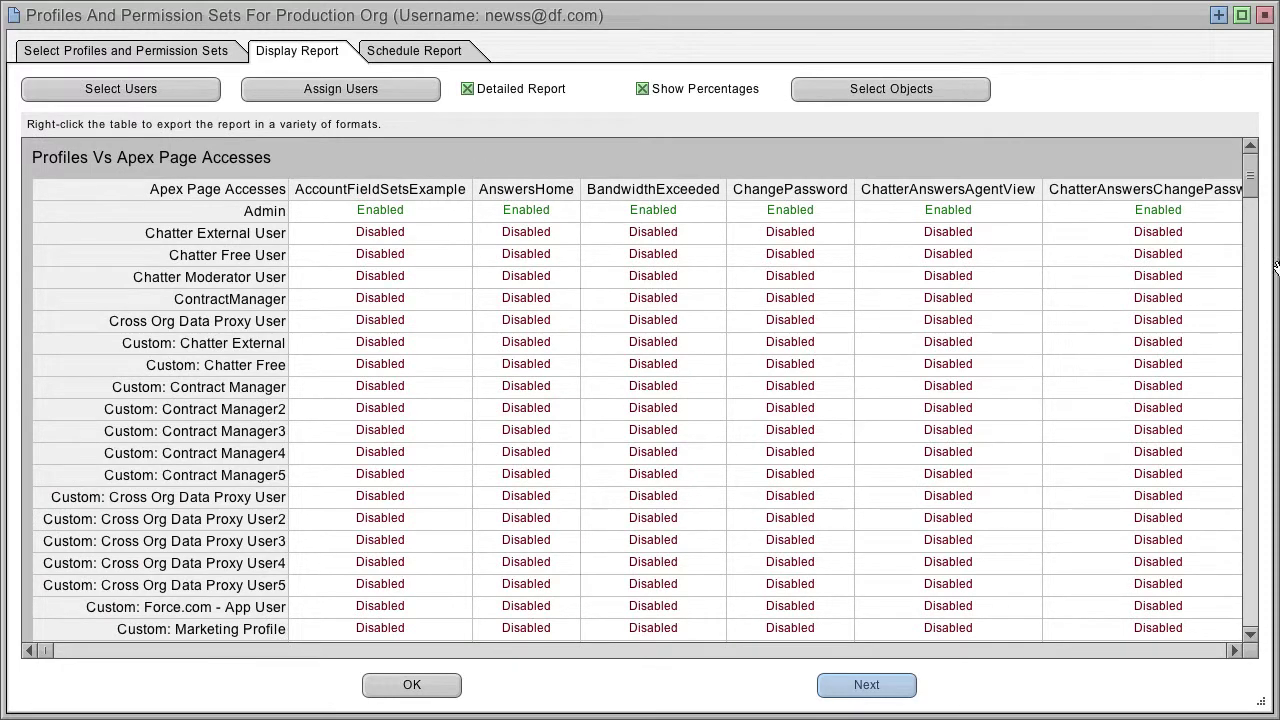
{"action": "left_click_drag", "start_coordinate": [1250, 185], "coordinate": [1277, 483]}
{"action": "right_click", "coordinate": [809, 339]}
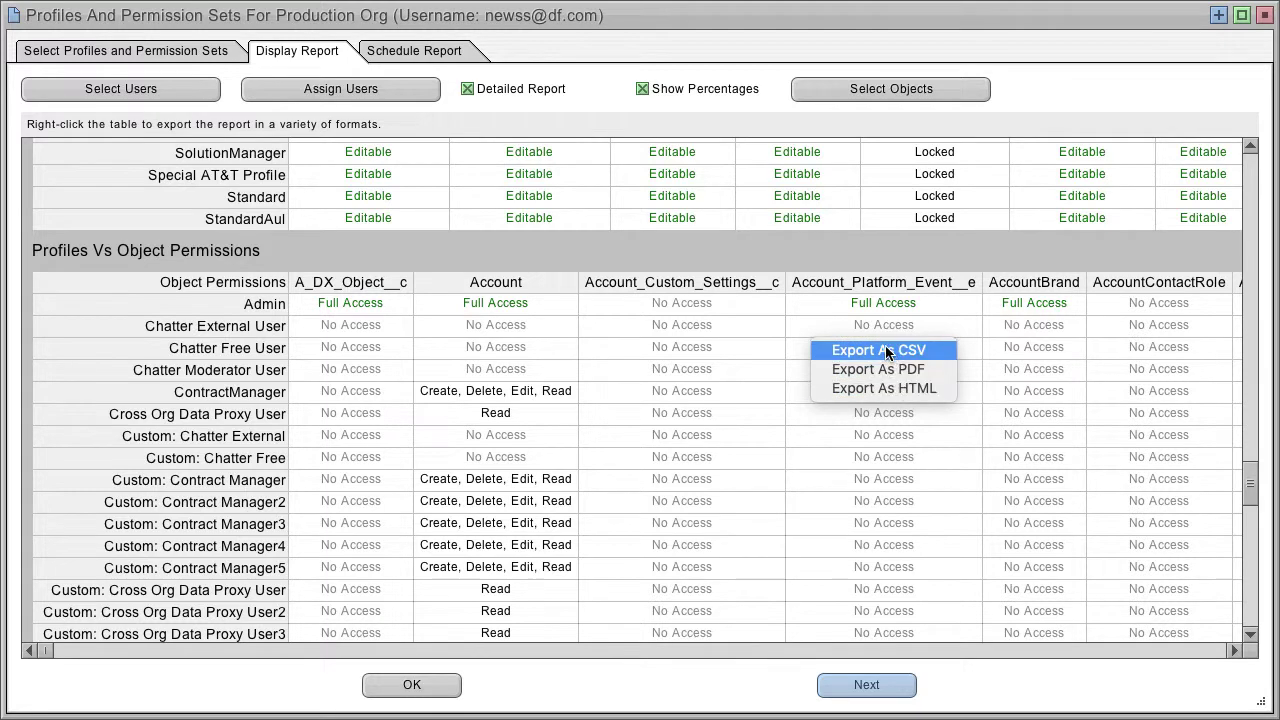
{"action": "key", "text": "Escape"}
- Set the recipients of the scheduled PDF email report triggered by New Snapshot to developers
{"action": "left_click", "coordinate": [430, 52]}
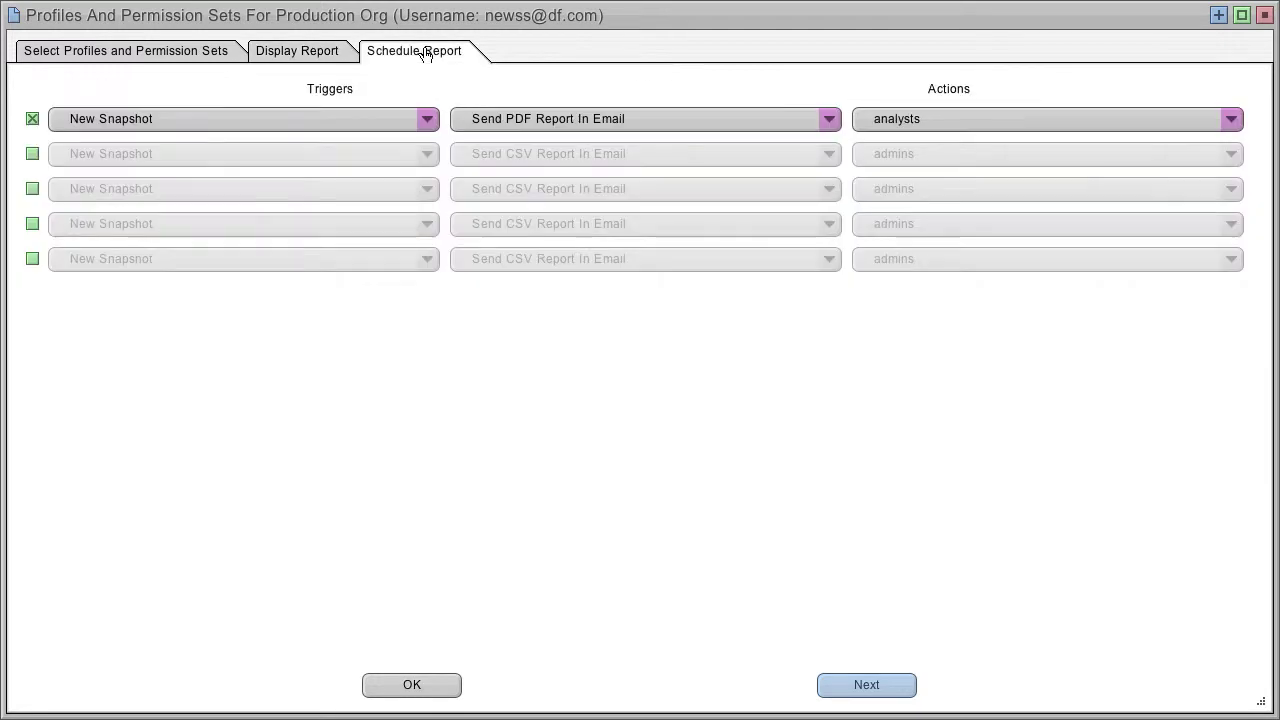
{"action": "left_click", "coordinate": [951, 116]}
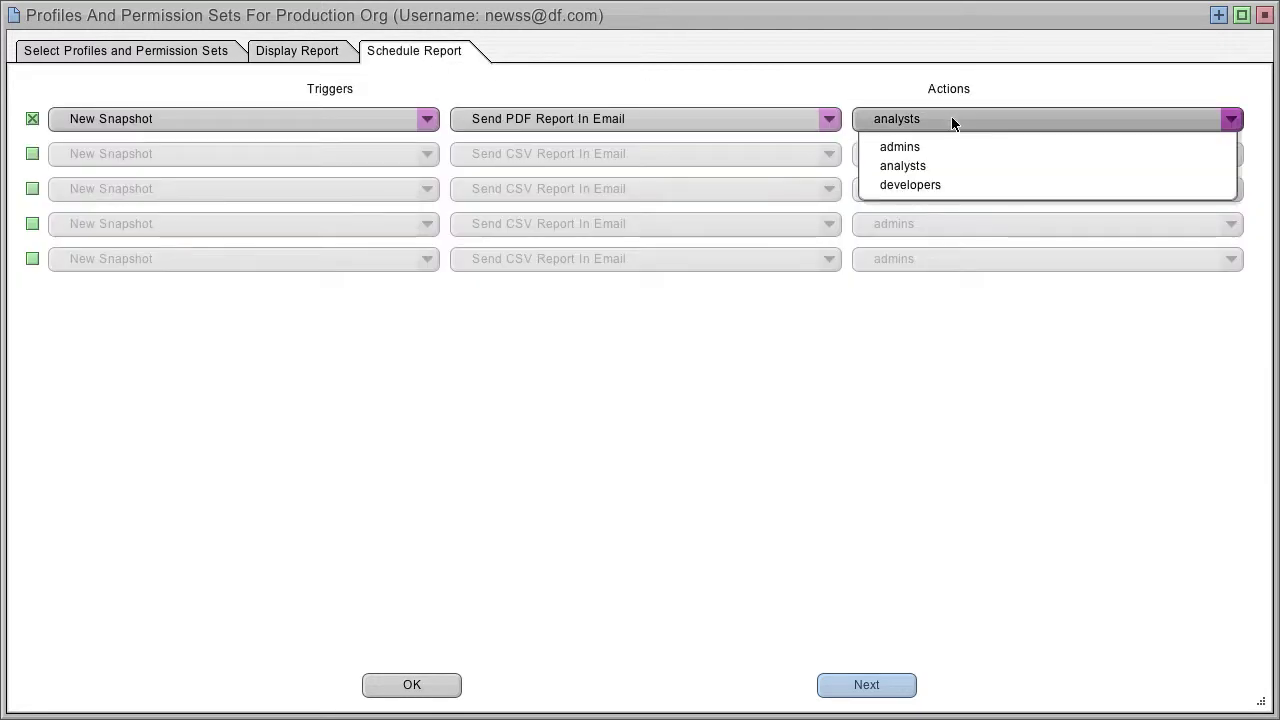
{"action": "left_click", "coordinate": [975, 186]}
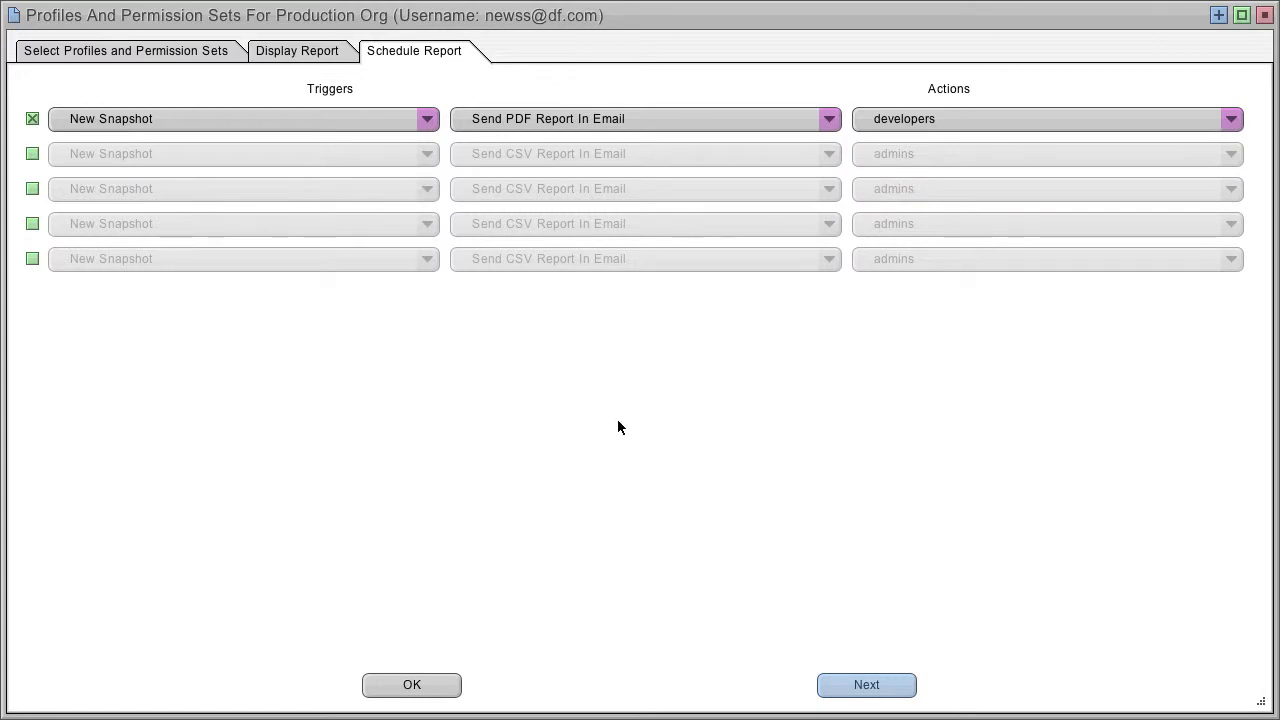
- Preview the Combined Security object permissions by user, and close the Production Org report accepting its settings
{"action": "left_click", "coordinate": [127, 47]}
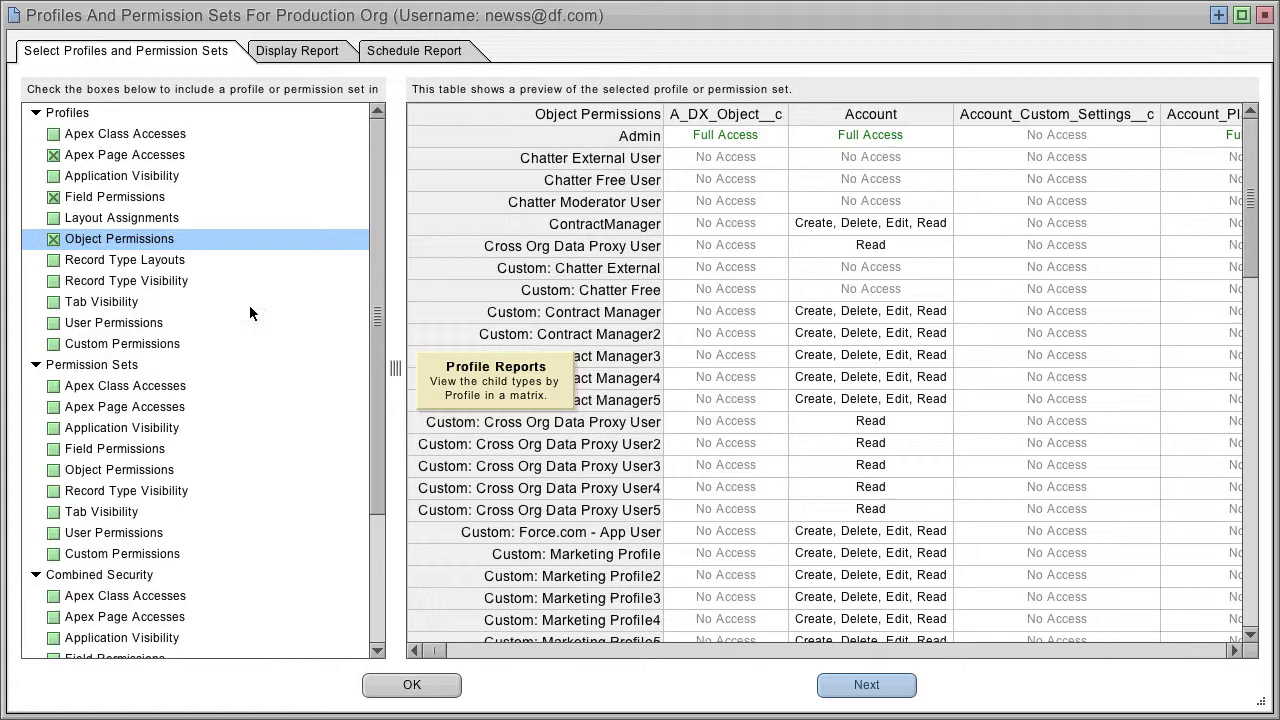
{"action": "left_click_drag", "start_coordinate": [374, 346], "coordinate": [325, 515]}
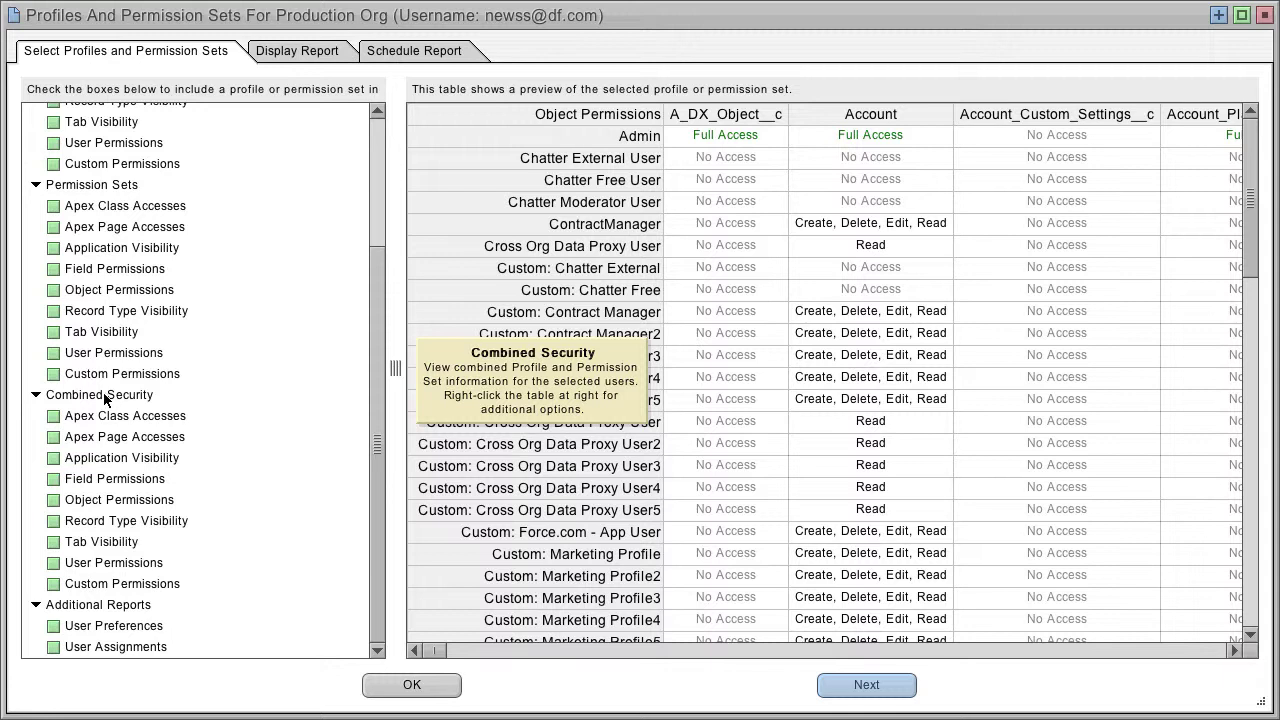
{"action": "left_click", "coordinate": [103, 500]}
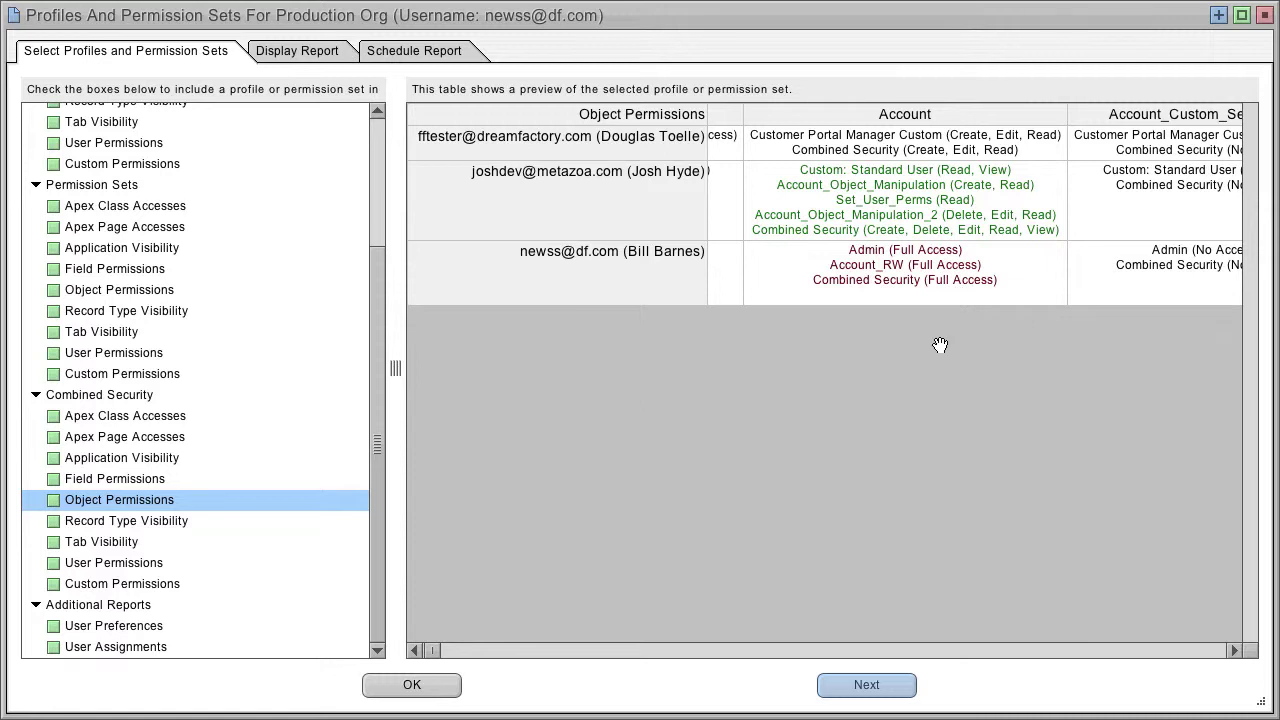
{"action": "left_click_drag", "start_coordinate": [1160, 251], "coordinate": [1127, 186]}
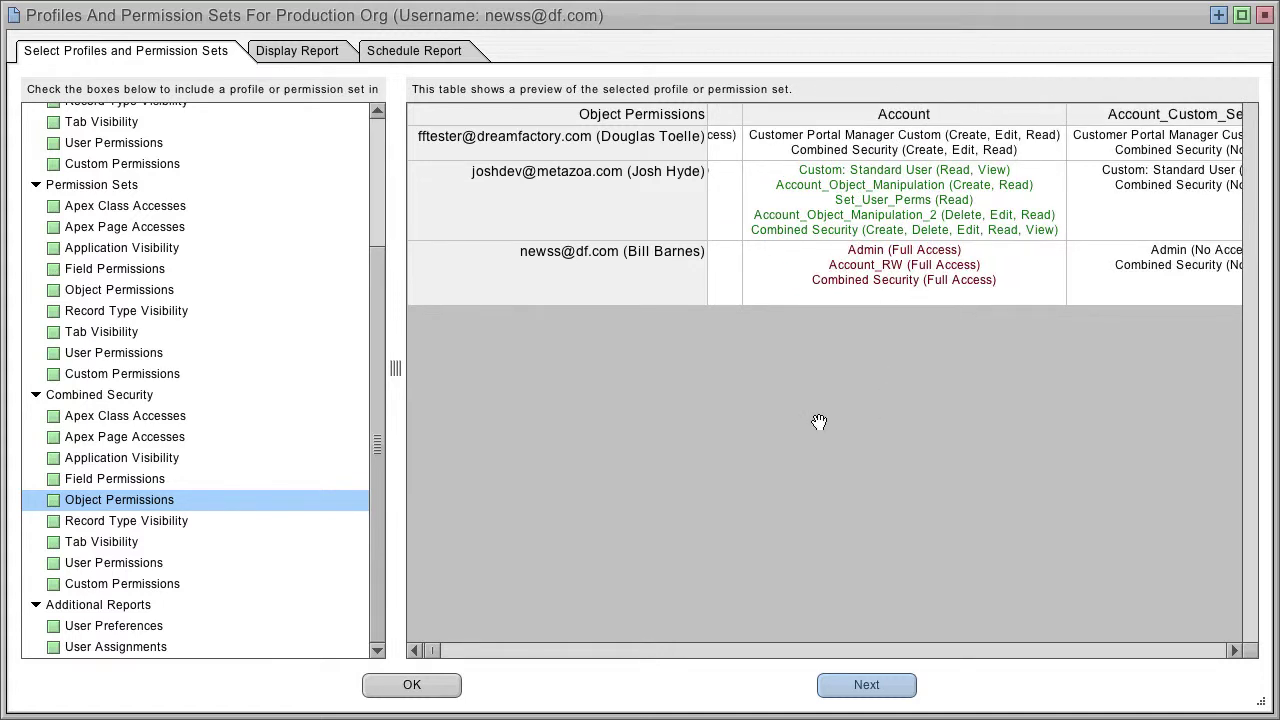
{"action": "left_click", "coordinate": [411, 684]}
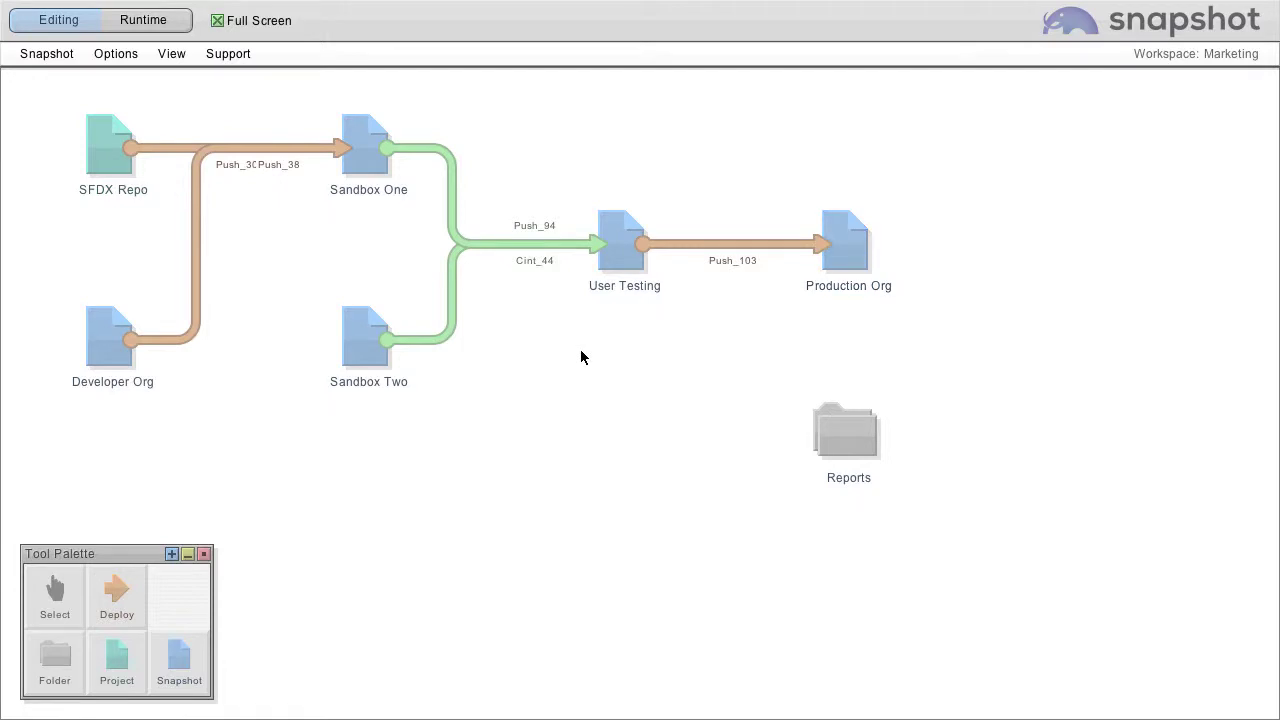